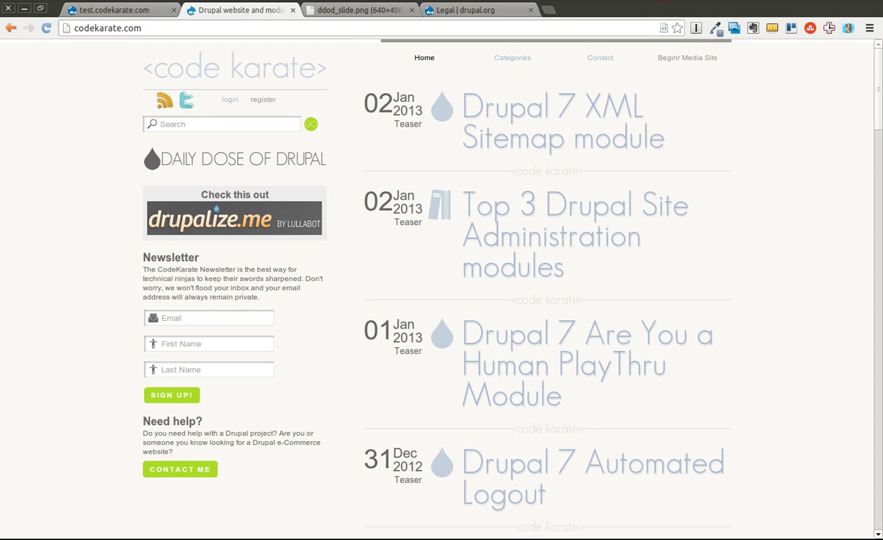
Look over the Daily Dose of Drupal pages, then read the Legal project description on drupal.org
click(233, 162)
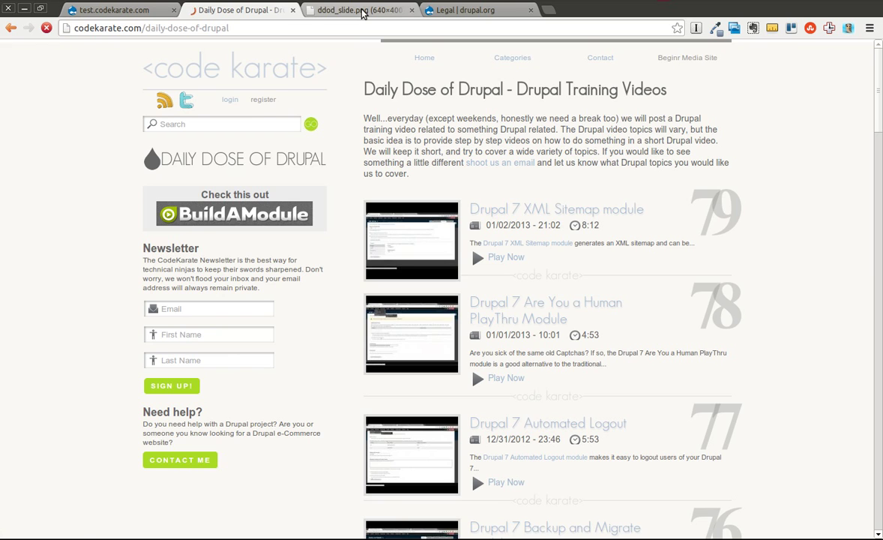
click(362, 10)
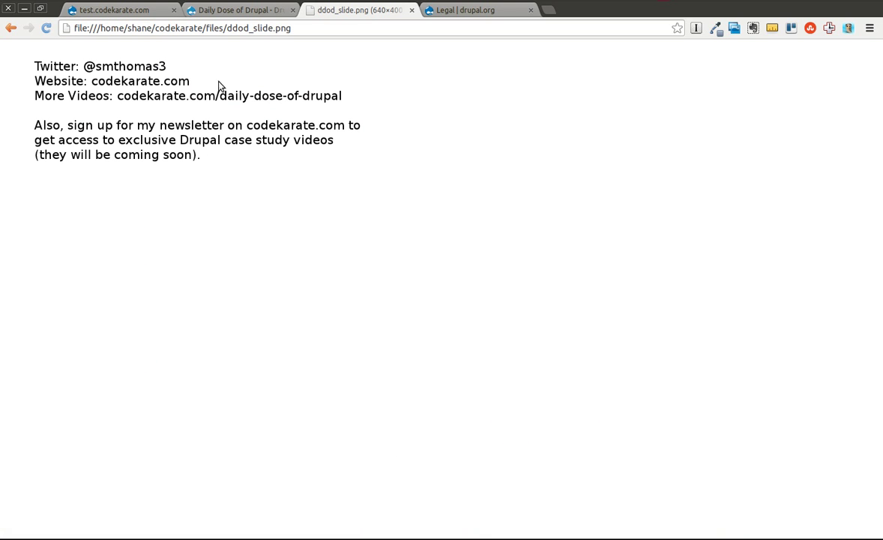
click(254, 12)
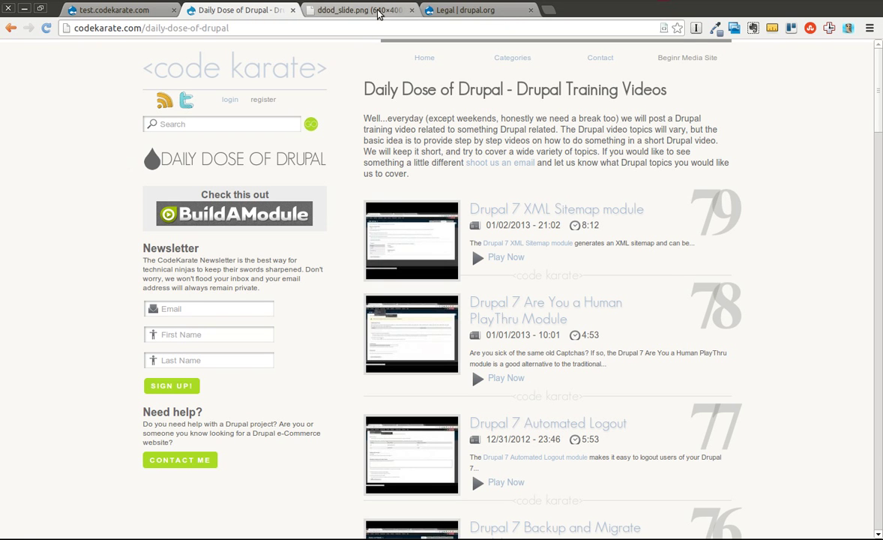
click(460, 12)
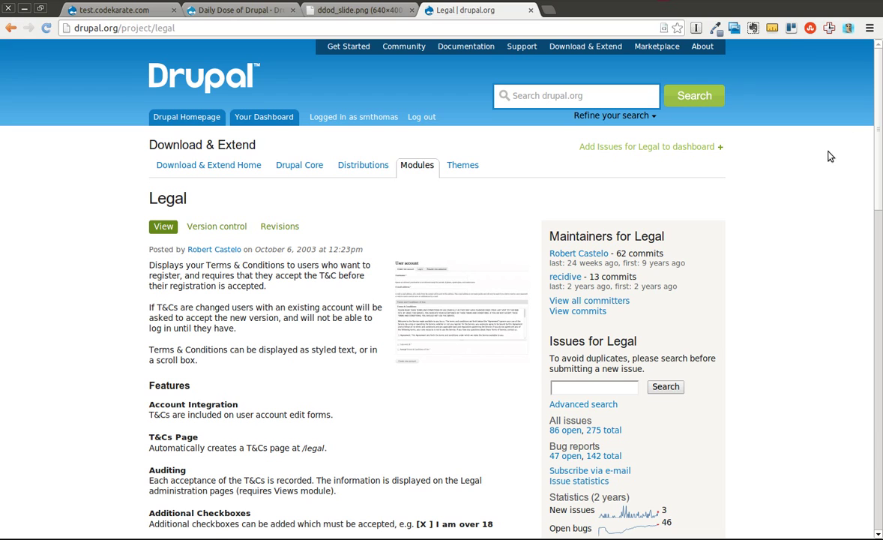
drag(875, 115, 875, 60)
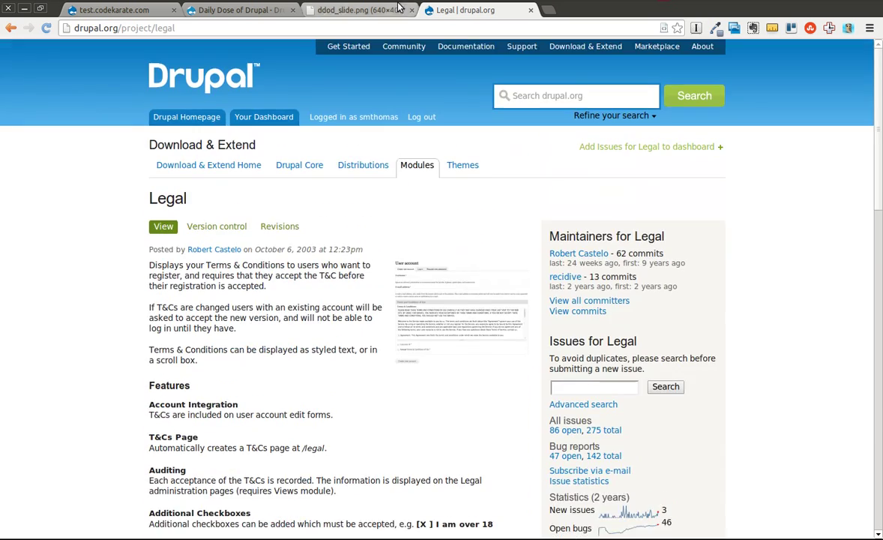
Enable the Legal module (filtered by 'leg'), save the configuration, and go to its permissions
click(145, 15)
click(268, 48)
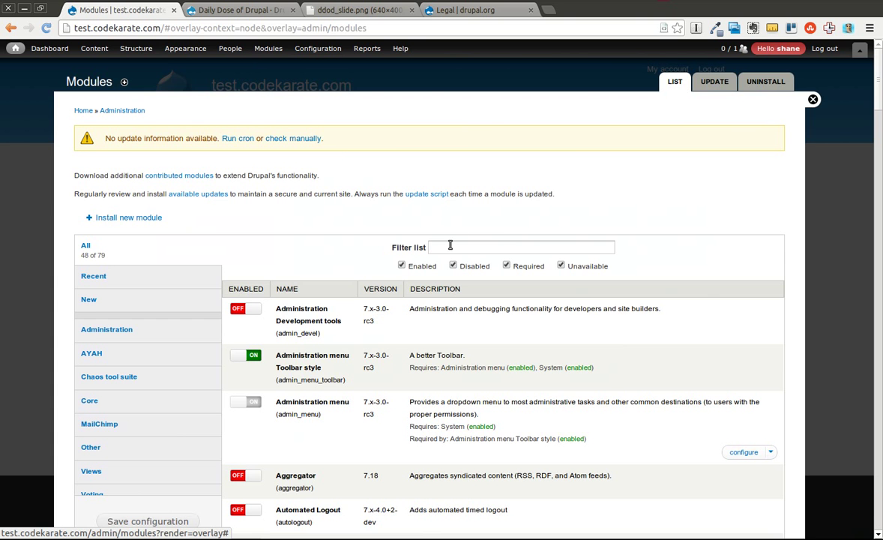
click(450, 245)
text(leg)
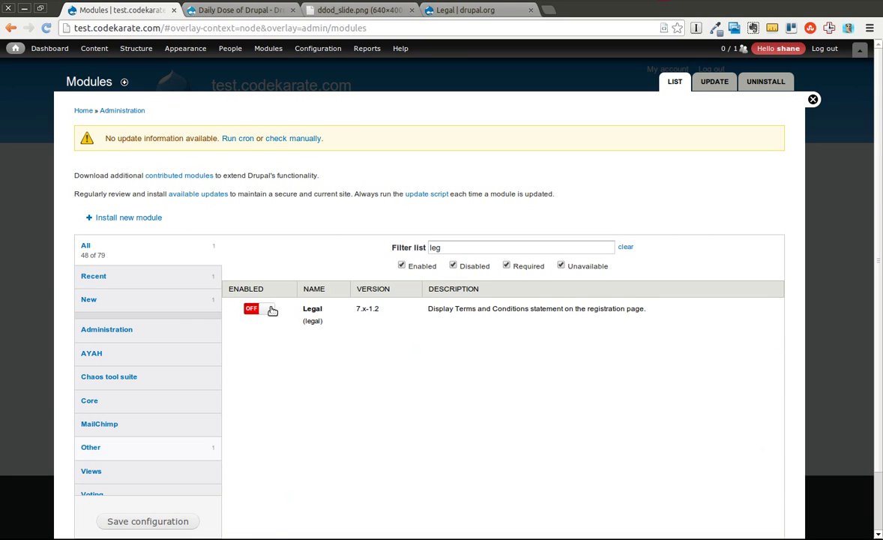
click(271, 310)
click(141, 525)
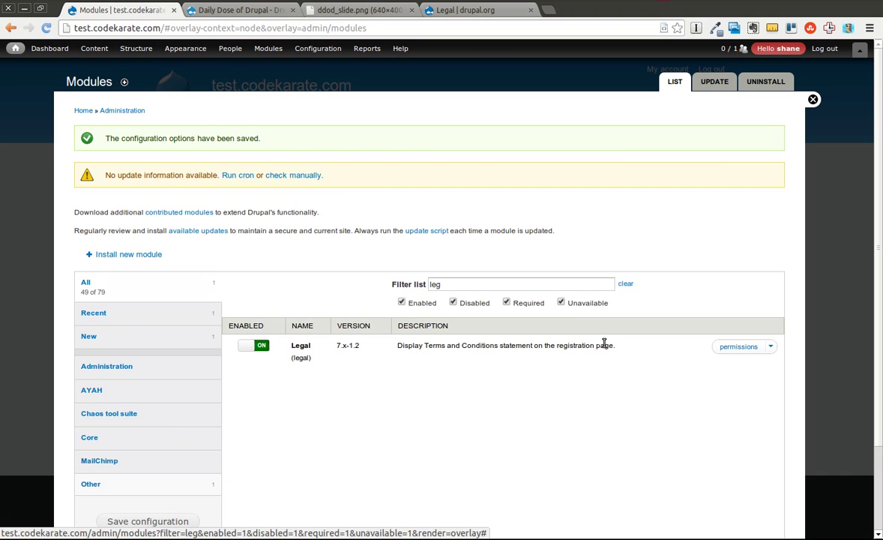
click(741, 346)
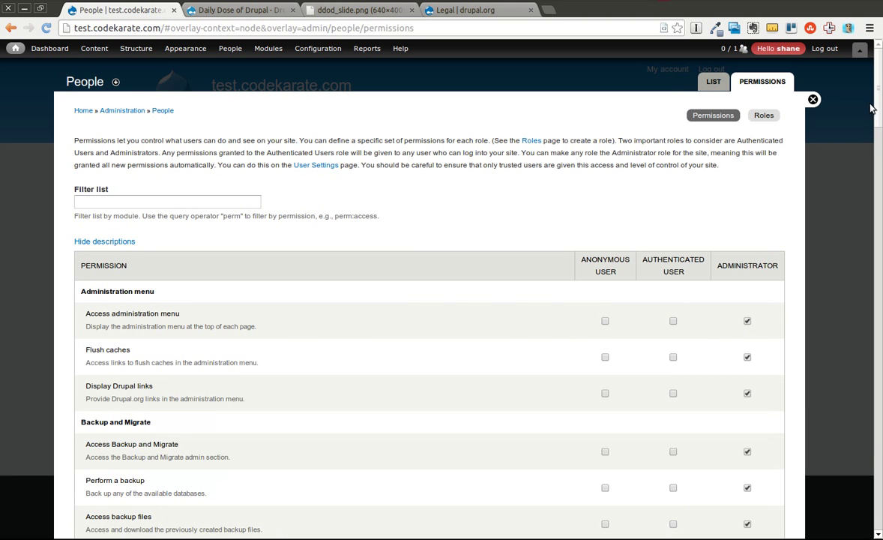
Grant Anonymous and Authenticated users the View Terms and Conditions permission and save it
drag(879, 102, 879, 249)
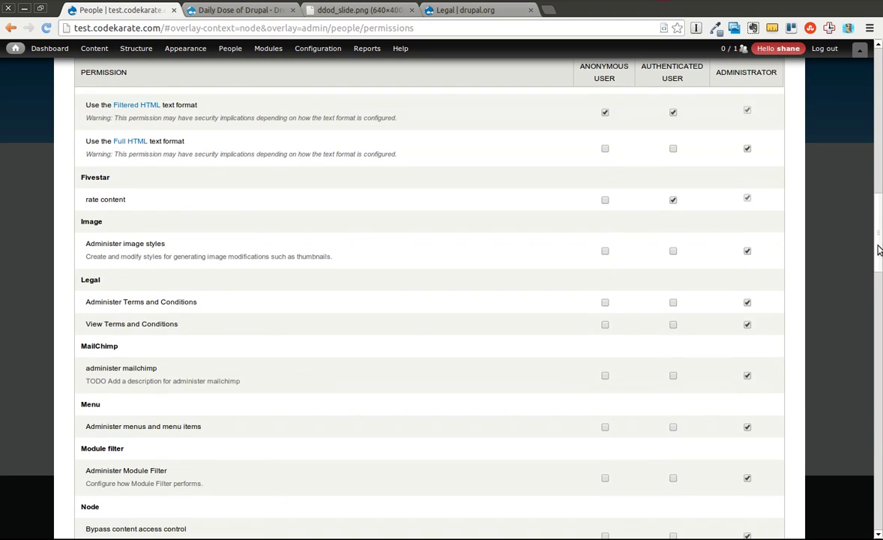
click(673, 325)
click(605, 326)
scroll(862, 217, down, 10)
scroll(861, 217, down, 5)
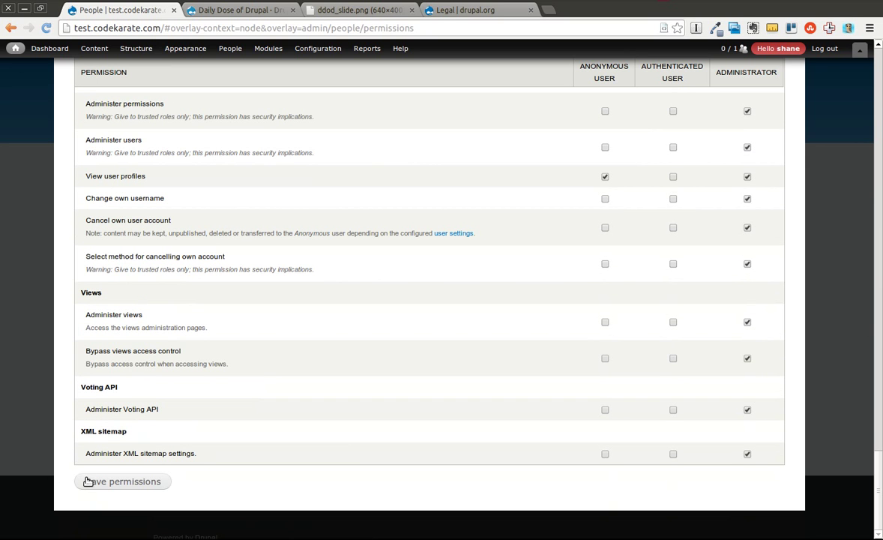
click(87, 482)
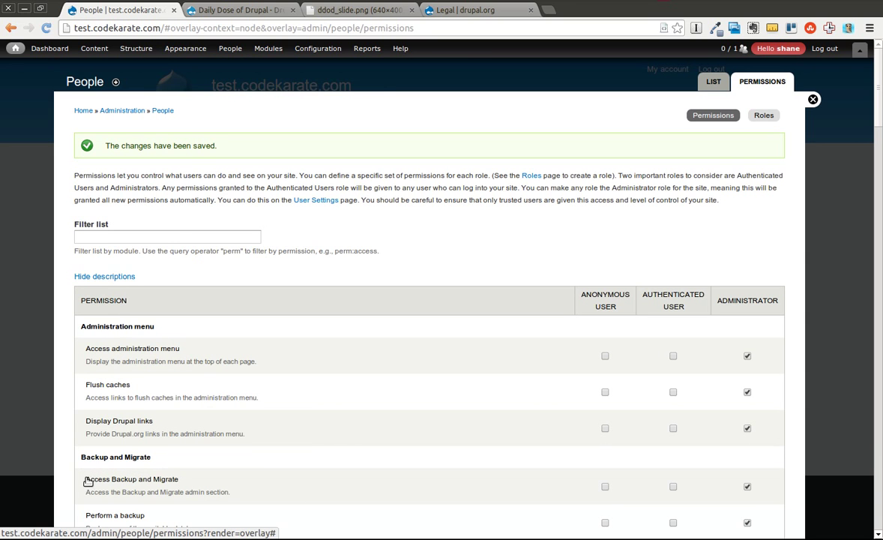
Open the Configuration page from the toolbar and find the Legal link under People
mouse_move(314, 47)
mouse_move(315, 122)
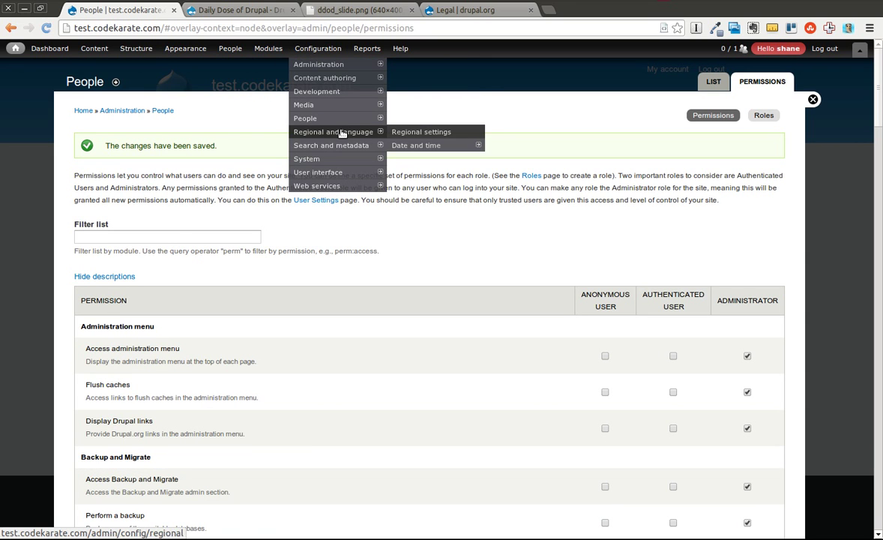
mouse_move(332, 78)
mouse_move(319, 189)
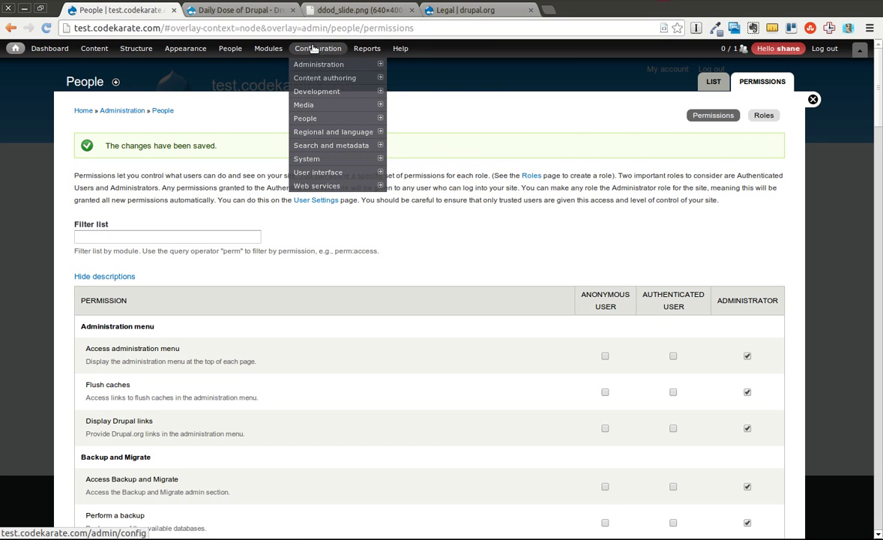
mouse_move(254, 48)
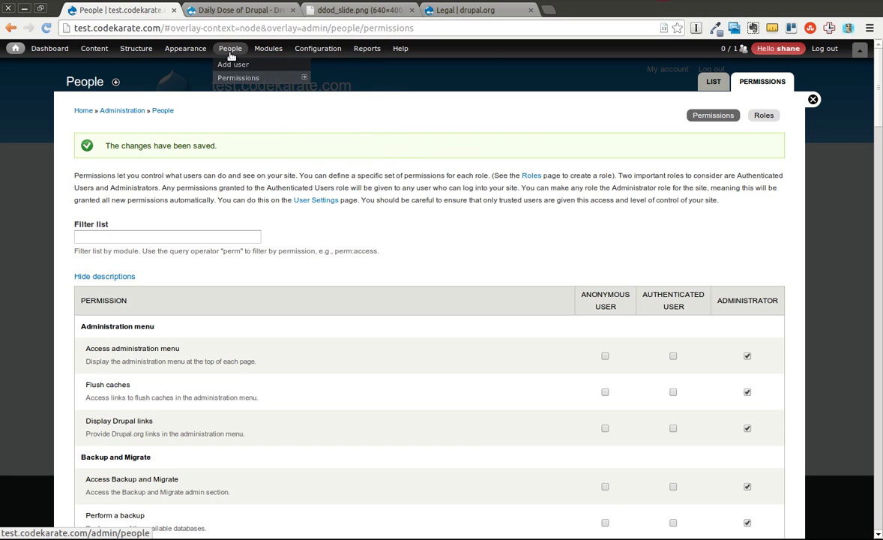
click(318, 48)
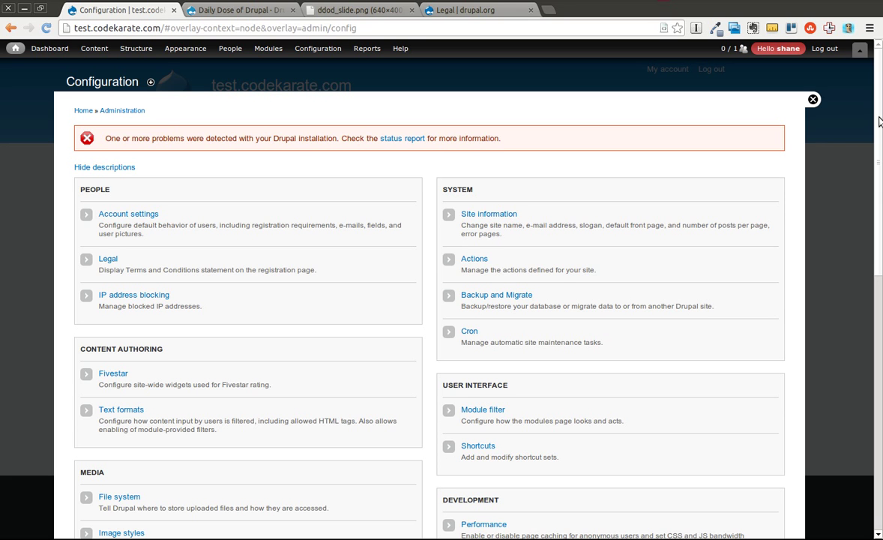
scroll(880, 122, down, 3)
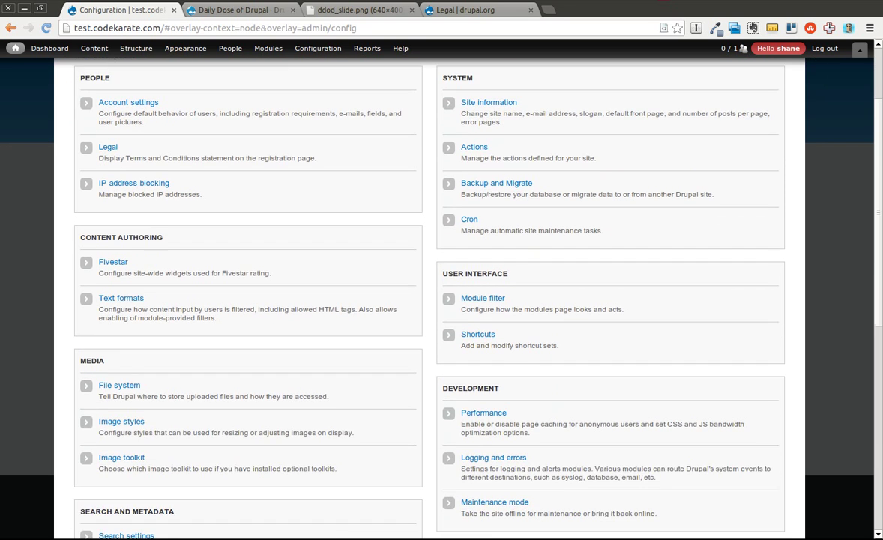
scroll(440, 278, up, 1)
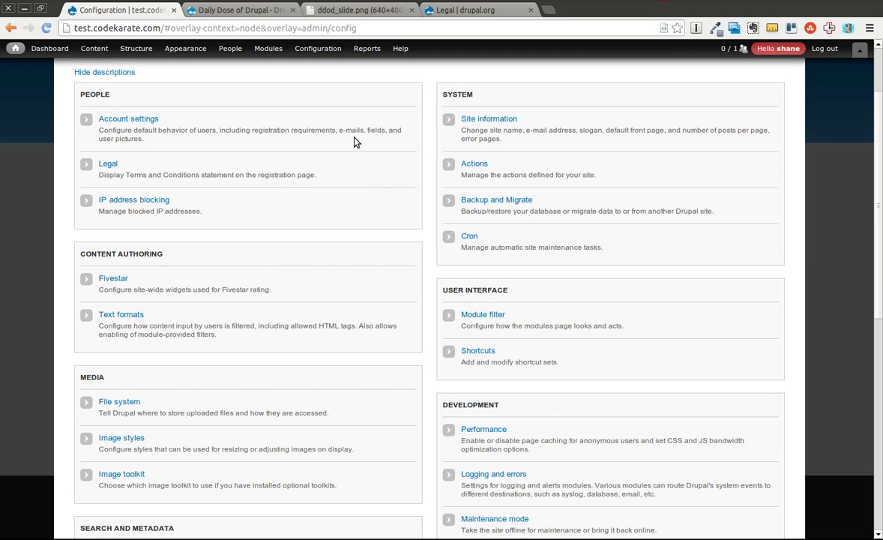
In the Legal settings, enter 'Here are my terms and conditions.' as the Terms & Conditions text
click(108, 164)
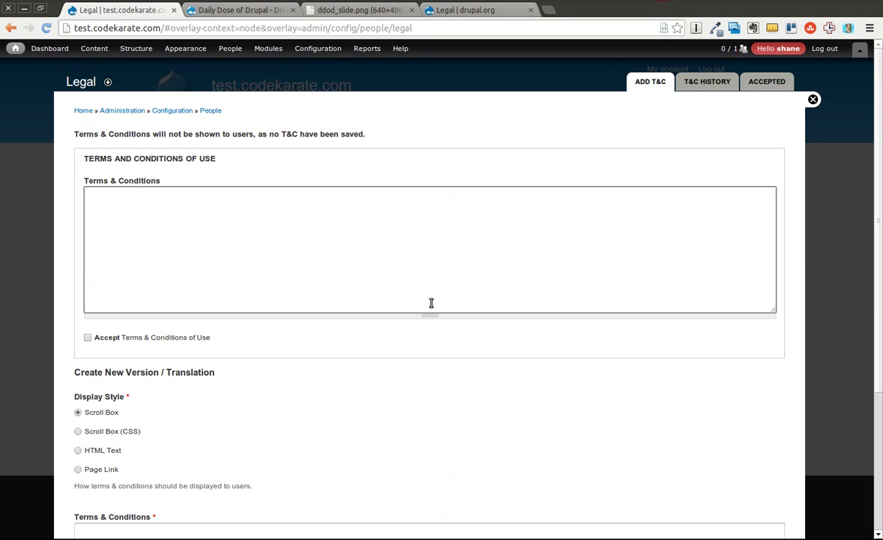
drag(80, 162, 275, 345)
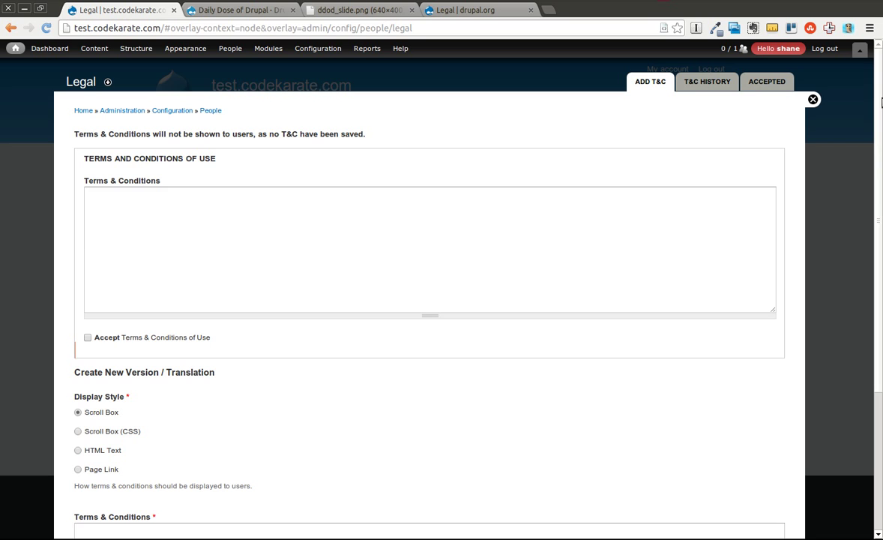
scroll(864, 190, down, 3)
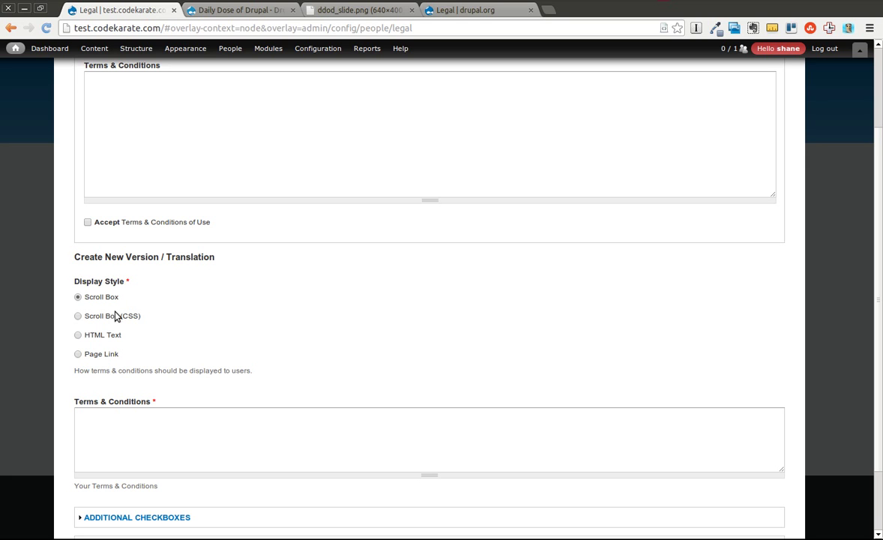
click(440, 422)
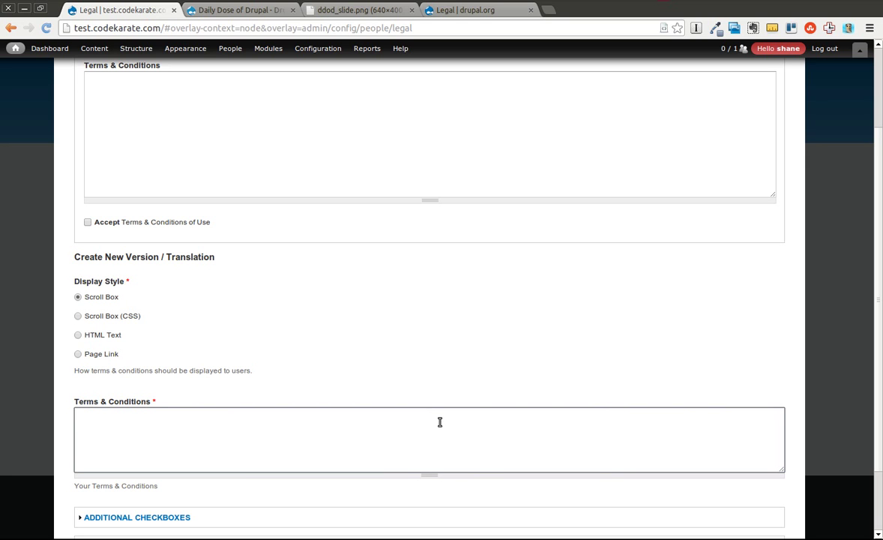
text(Here are my terms and conditions.)
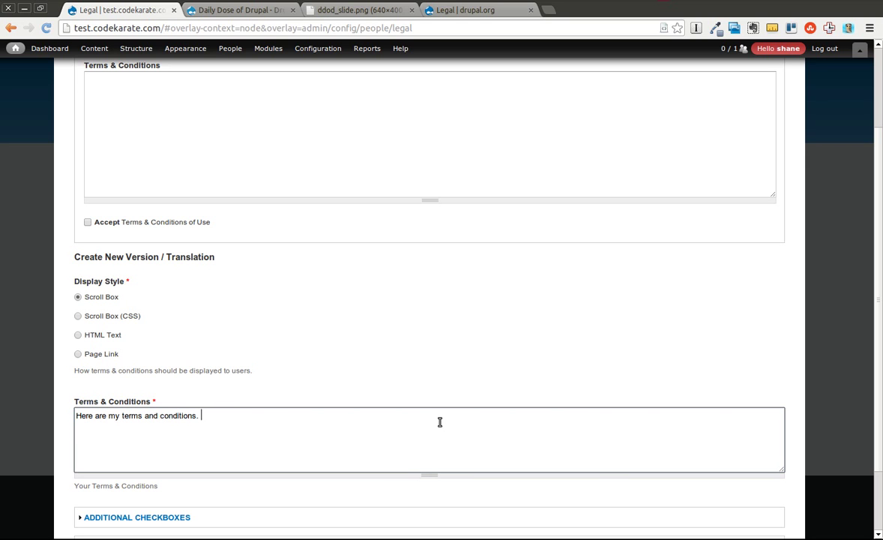
Fill the terms with many copies of that sentence across paragraphs
key(shift+Left)
key(shift+Left)
key(shift+Left)
key(shift+Left)
key(shift+Left)
key(shift+Left)
key(shift+Left)
key(shift+Left)
key(shift+Left)
key(shift+Left)
key(shift+Left)
key(shift+Left)
key(shift+Left)
key(shift+Left)
key(shift+Left)
key(shift+Left)
key(shift+Left)
key(shift+Left)
key(shift+Left)
key(shift+Left)
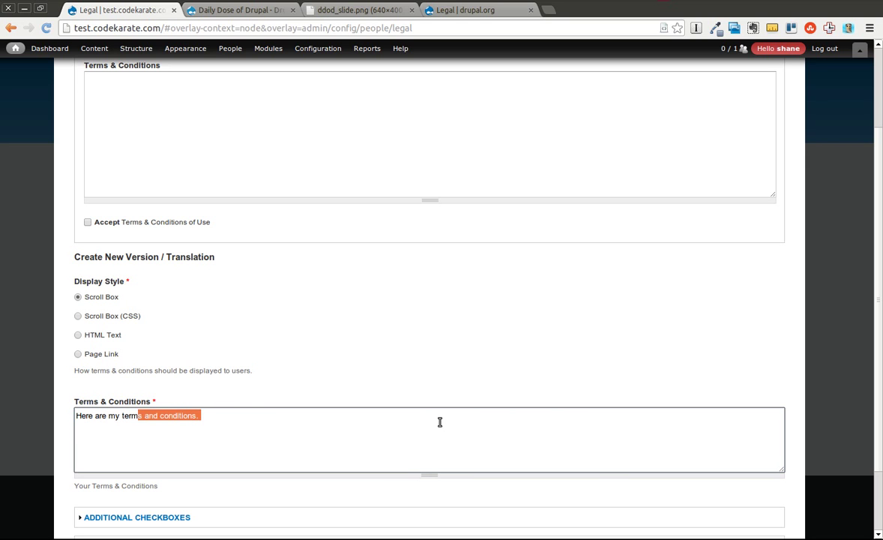
key(ctrl+c)
key(ctrl+v)
key(ctrl+v)
key(ctrl+v)
key(ctrl+v)
key(ctrl+v)
key(ctrl+v)
key(ctrl+v)
key(ctrl+v)
key(ctrl+v)
key(ctrl+v)
key(ctrl+v)
key(ctrl+v)
key(ctrl+v)
key(ctrl+v)
key(ctrl+v)
key(ctrl+v)
key(ctrl+v)
key(ctrl+v)
key(ctrl+v)
key(ctrl+v)
text(v)
key(Return)
key(ctrl+v)
key(ctrl+v)
key(ctrl+v)
key(ctrl+v)
key(ctrl+v)
key(ctrl+v)
key(ctrl+v)
key(ctrl+v)
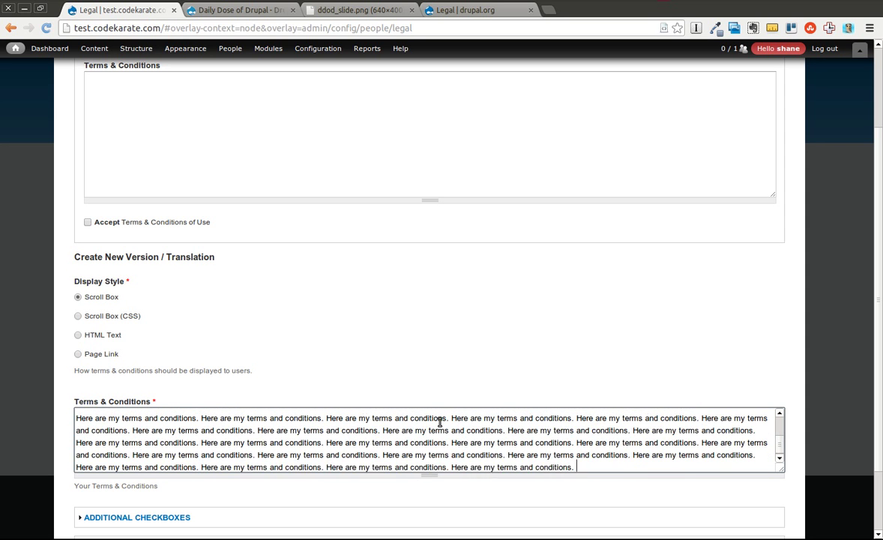
key(ctrl+v)
key(ctrl+v)
key(ctrl+v)
key(ctrl+v)
key(ctrl+v)
key(ctrl+v)
key(ctrl+v)
key(ctrl+v)
key(ctrl+v)
key(ctrl+v)
key(ctrl+v)
key(ctrl+v)
key(ctrl+v)
key(ctrl+v)
key(ctrl+v)
key(ctrl+v)
key(ctrl+v)
key(ctrl+v)
key(ctrl+v)
key(ctrl+v)
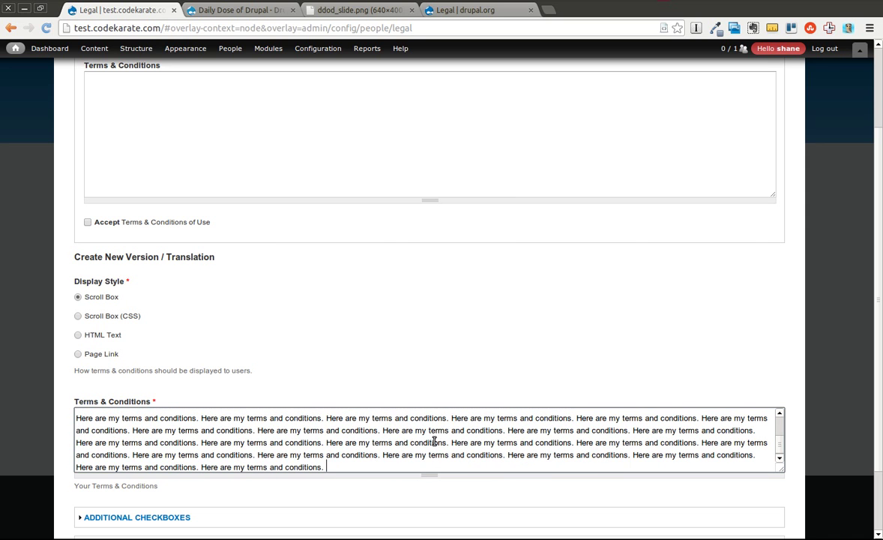
Make the Terms & Conditions box taller and expand the Additional Checkboxes section
drag(430, 469, 429, 530)
drag(877, 281, 879, 352)
click(150, 438)
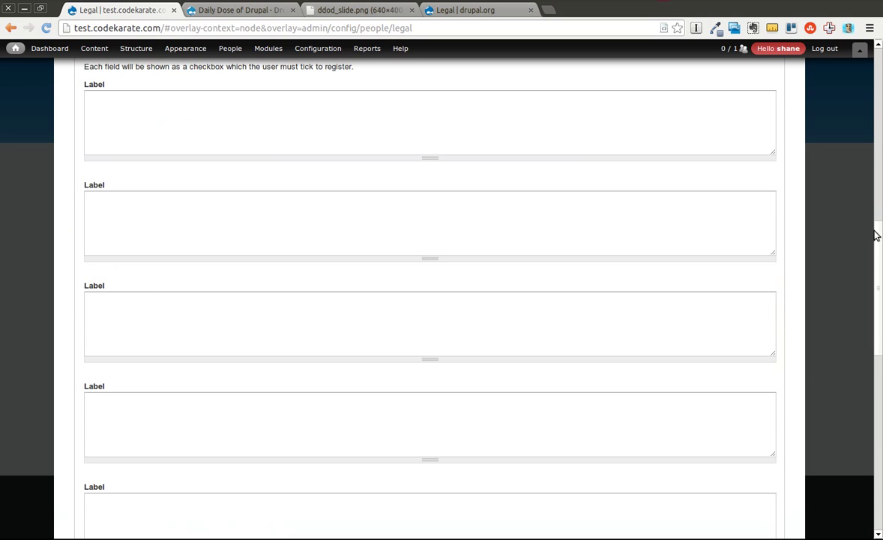
drag(877, 238, 824, 201)
View the Legal module's full-size legalScreenshot.png with its 'I am over 18' checkbox
click(267, 326)
click(459, 12)
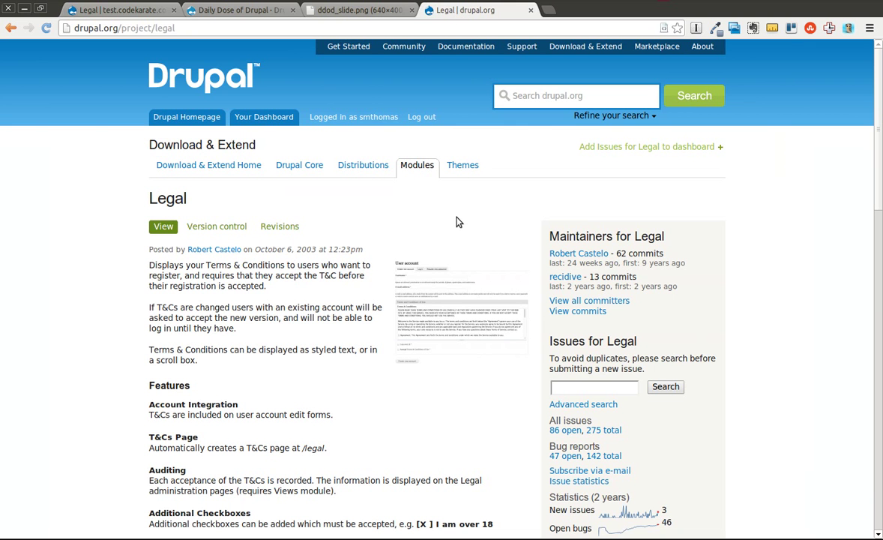
click(459, 292)
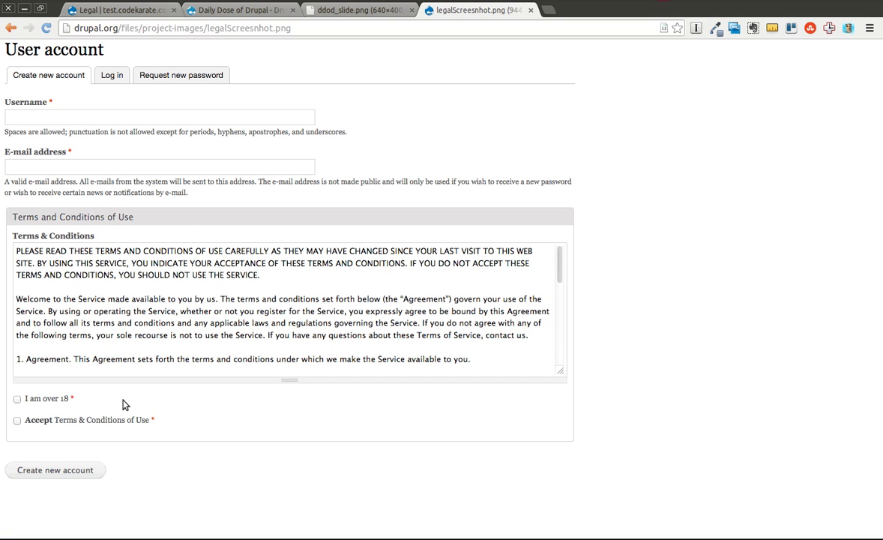
Label the first additional checkbox 'I think CodeKarate is Awesome'
click(130, 14)
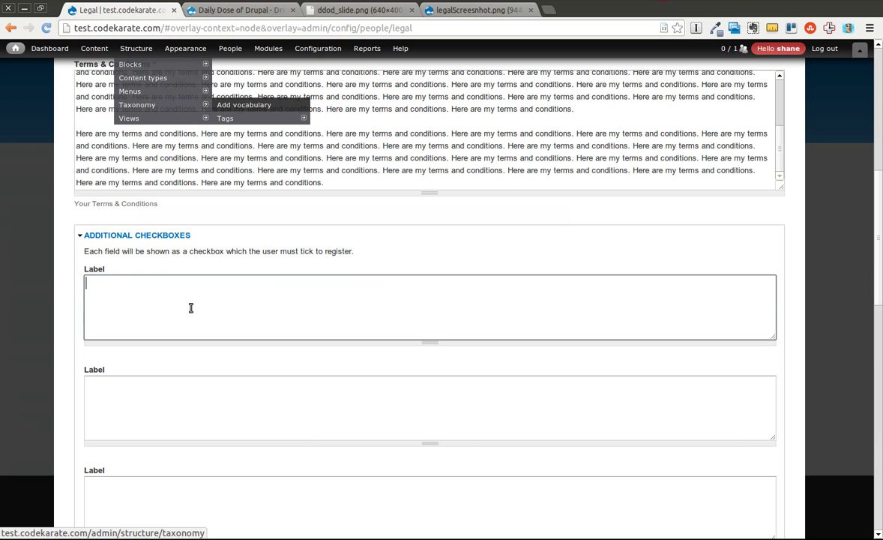
text(I think CodeKar)
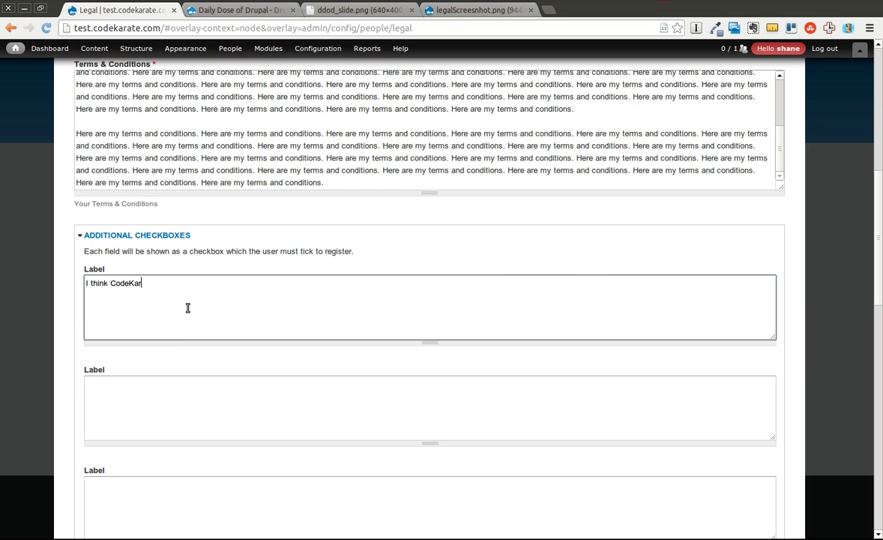
text(te)
key(ctrl+a)
text(A)
key(ctrl+z)
click(188, 308)
text(Awesome)
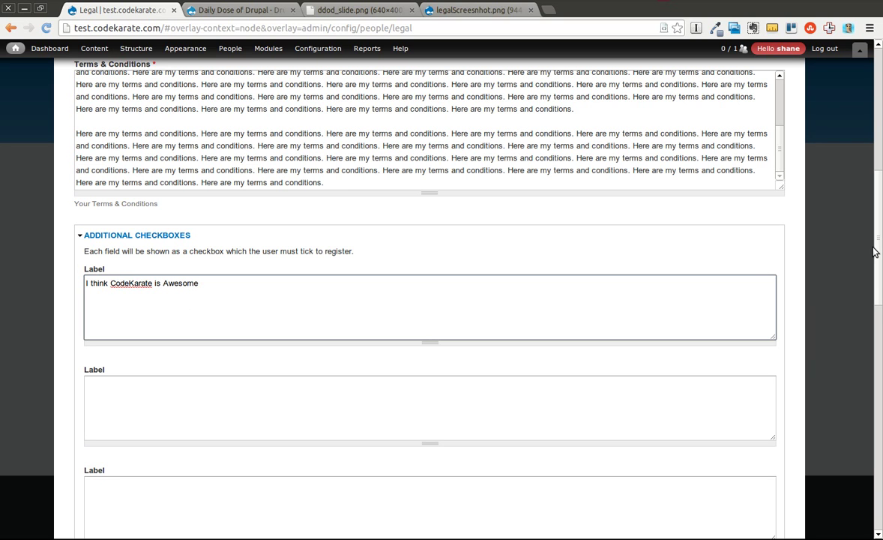
Expand the Explain Changes section and put the cursor in the Changes box
scroll(882, 272, down, 2)
drag(881, 271, 881, 412)
click(147, 464)
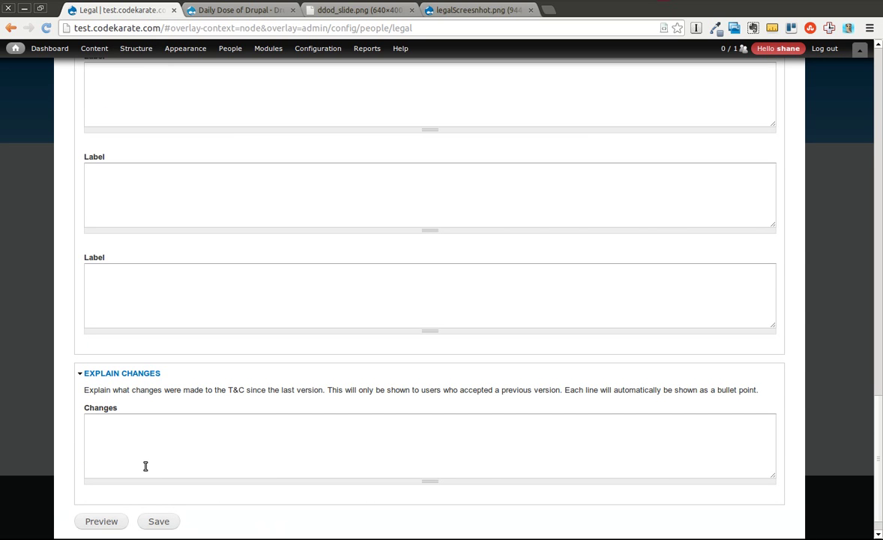
click(113, 431)
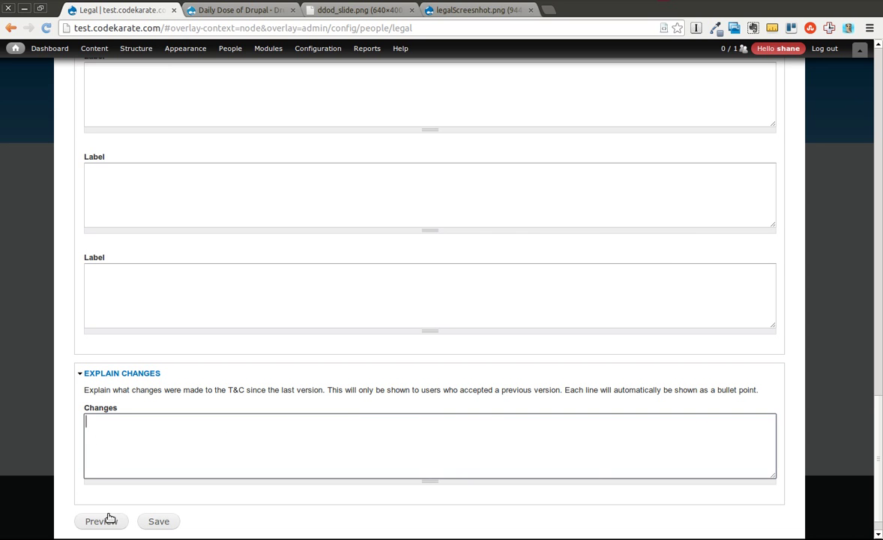
Save the terms with the new checkbox, then set Display Style to Scroll Box (CSS) and save
click(155, 524)
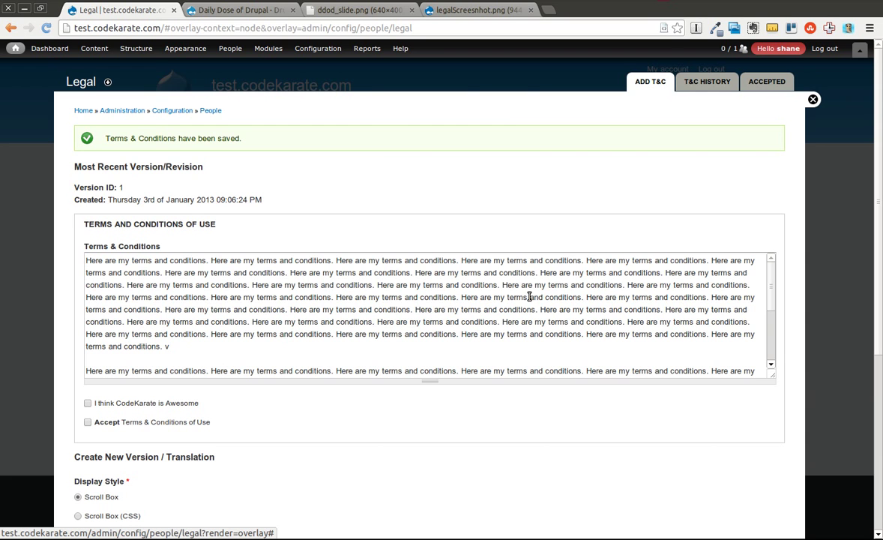
click(772, 280)
drag(772, 280, 663, 368)
click(78, 515)
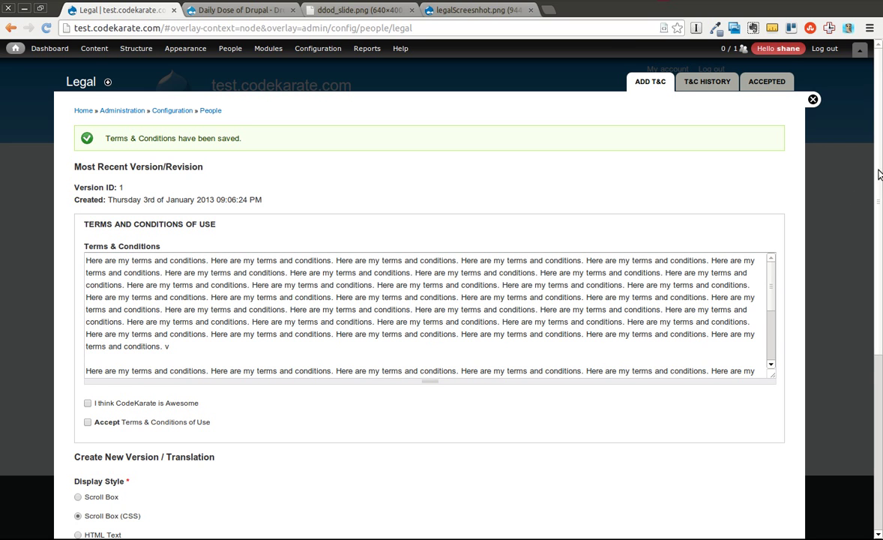
scroll(249, 183, down, 1)
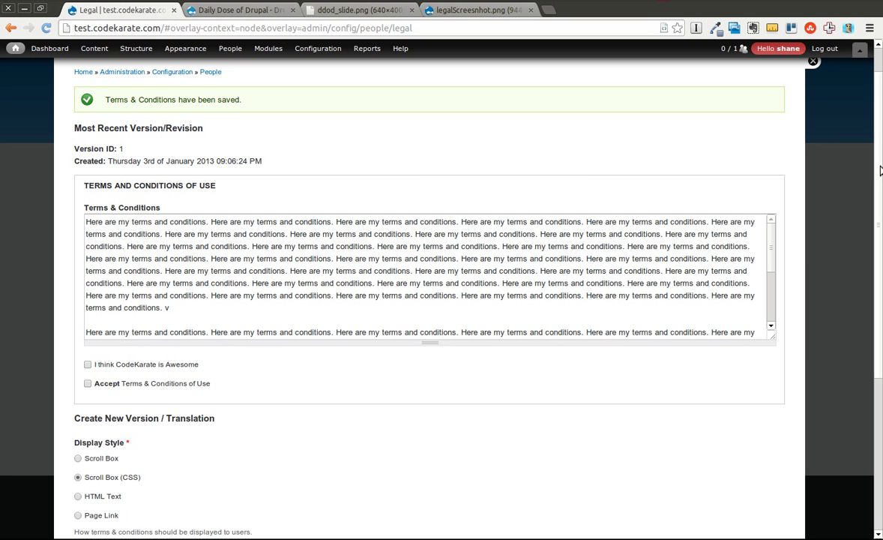
drag(878, 175, 873, 413)
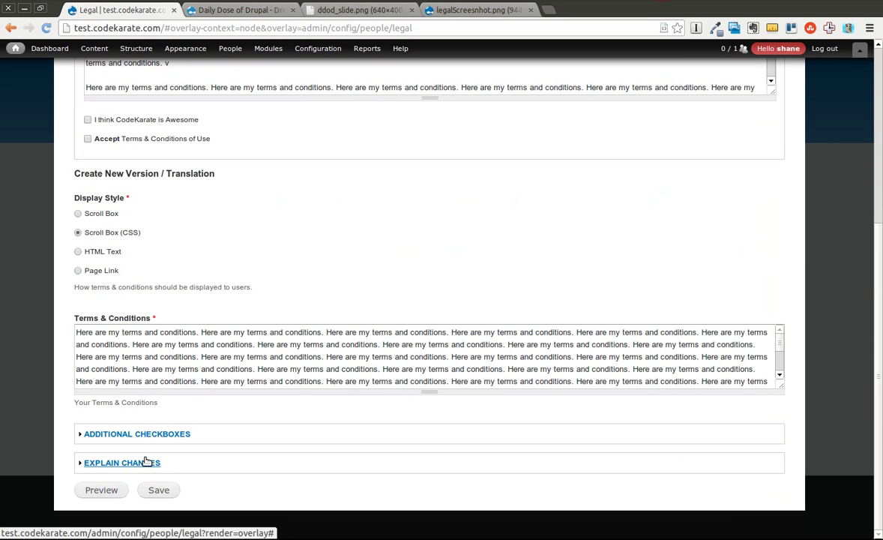
click(154, 490)
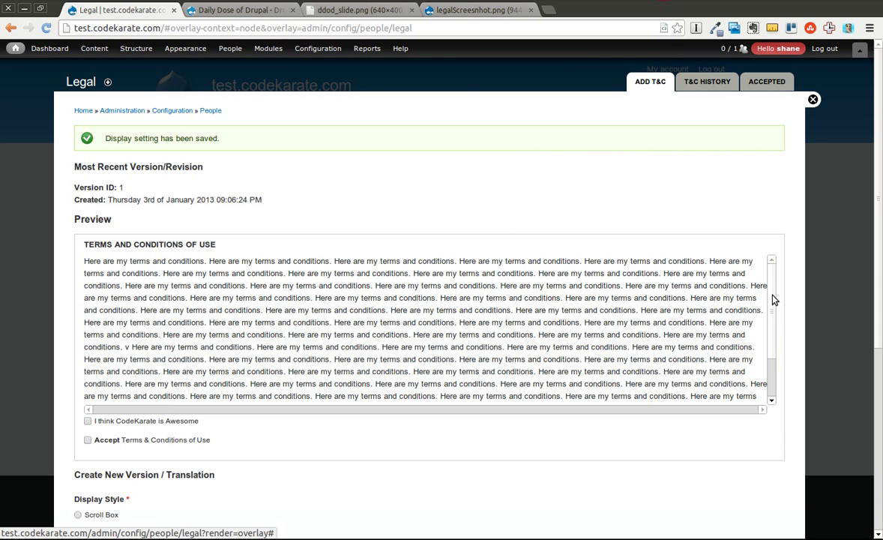
Review the T&C History list of terms versions
scroll(714, 298, down, 2)
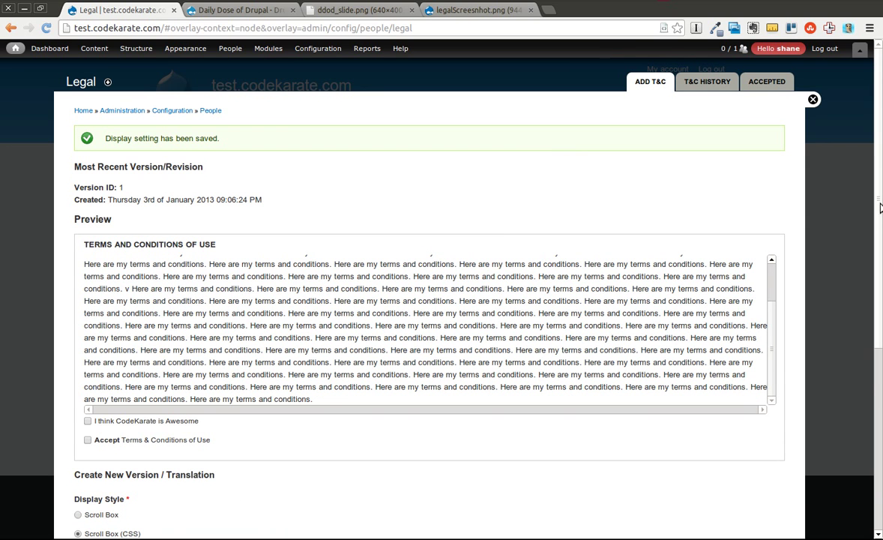
scroll(879, 214, down, 3)
scroll(873, 199, up, 3)
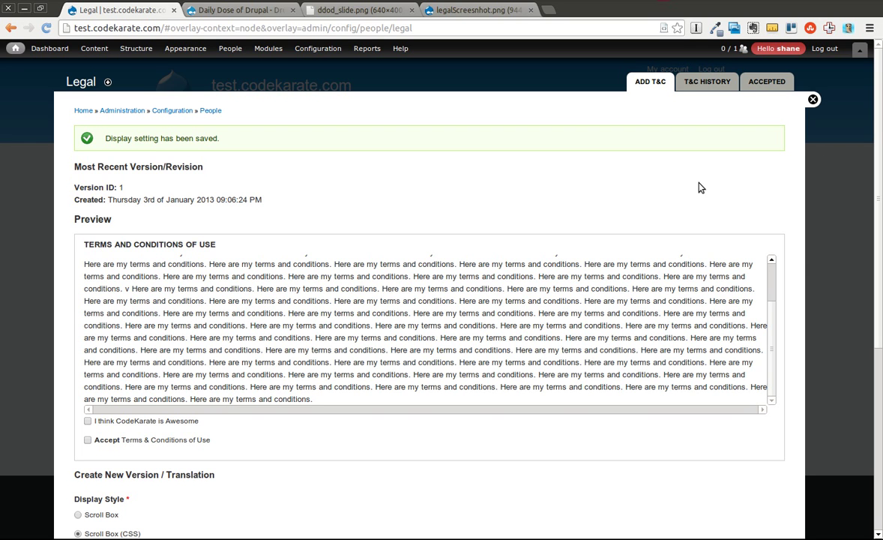
click(703, 84)
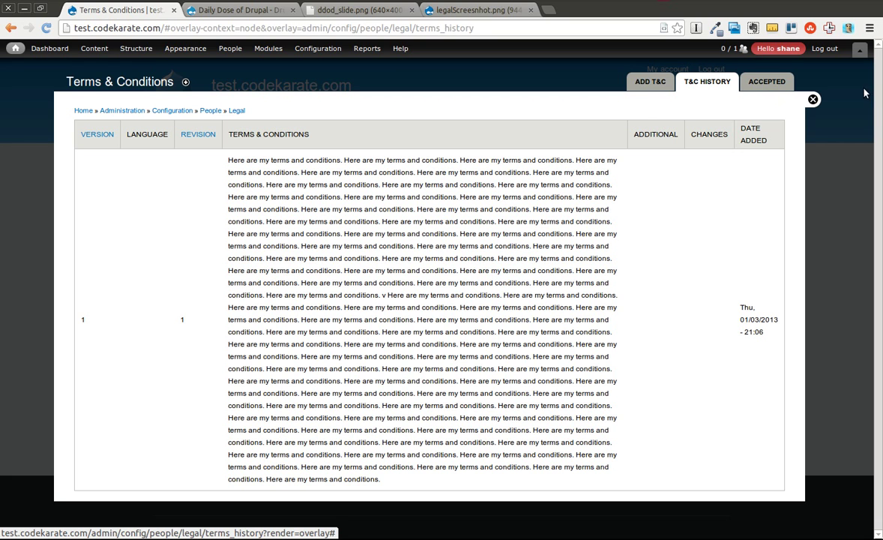
Check the Accepted users list and Add T&C page, then switch to the logged-out Firefox window
click(765, 84)
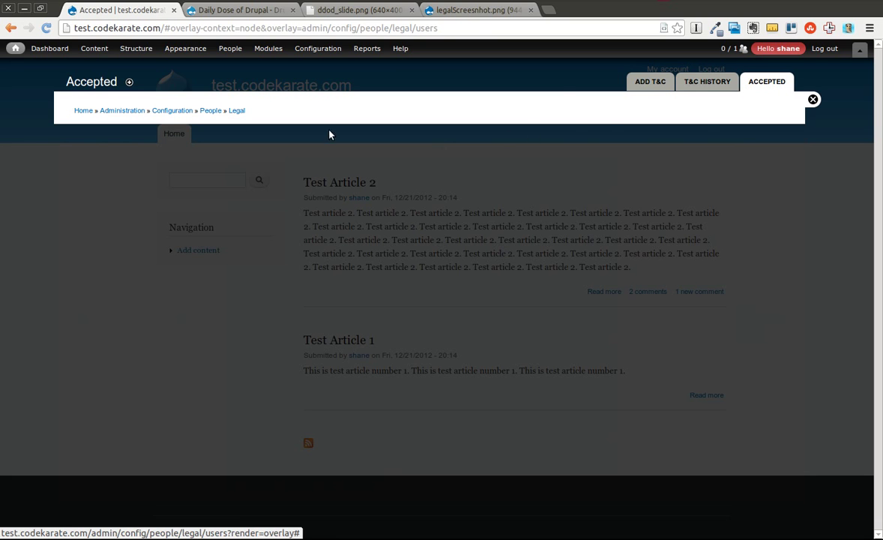
click(652, 82)
mouse_move(225, 49)
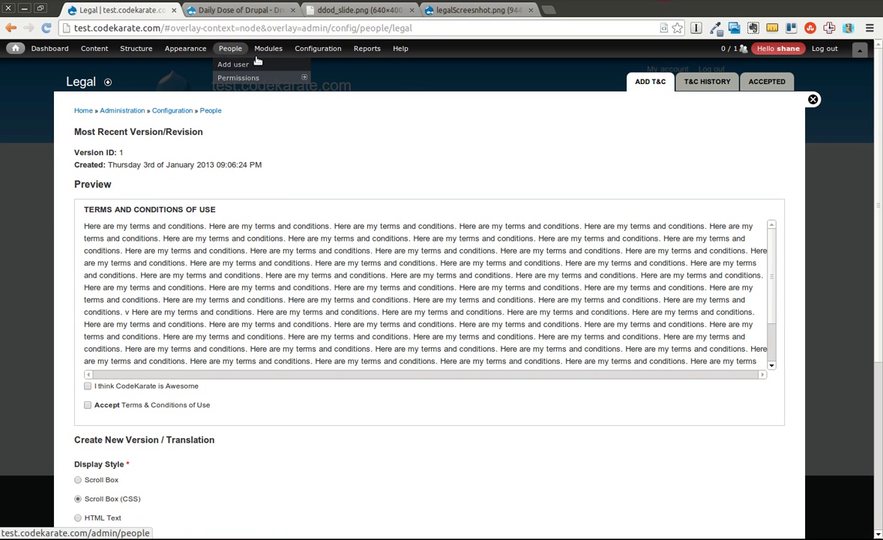
key(alt+Tab)
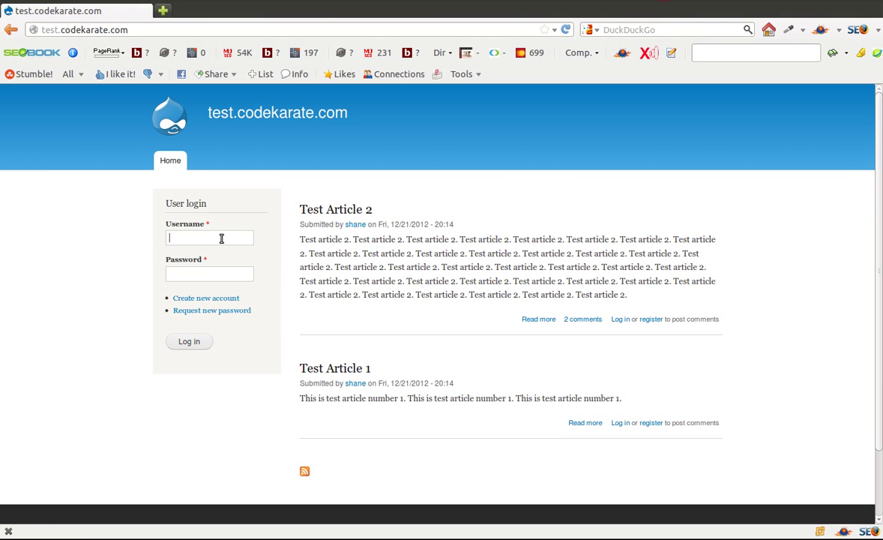
Open Create new account and scroll to the terms box with the 'I think CodeKarate is Awesome' checkbox
click(208, 300)
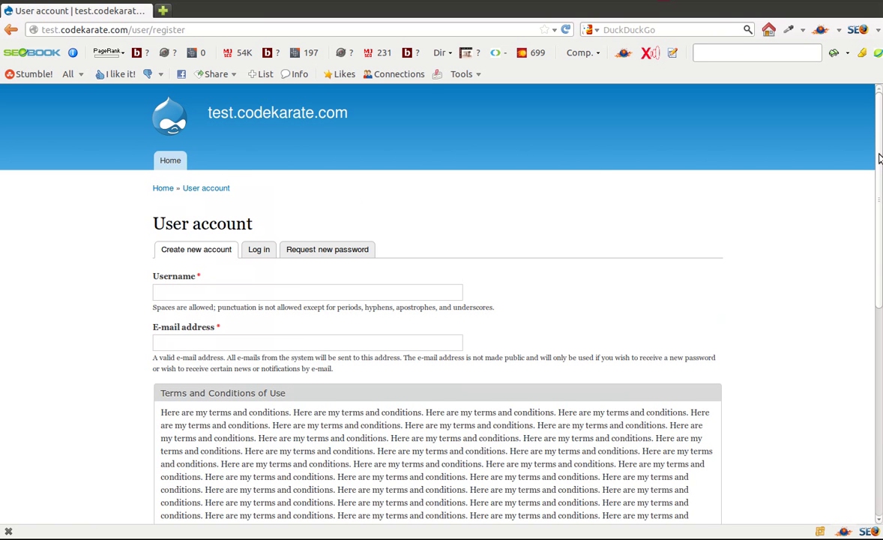
drag(879, 163, 880, 307)
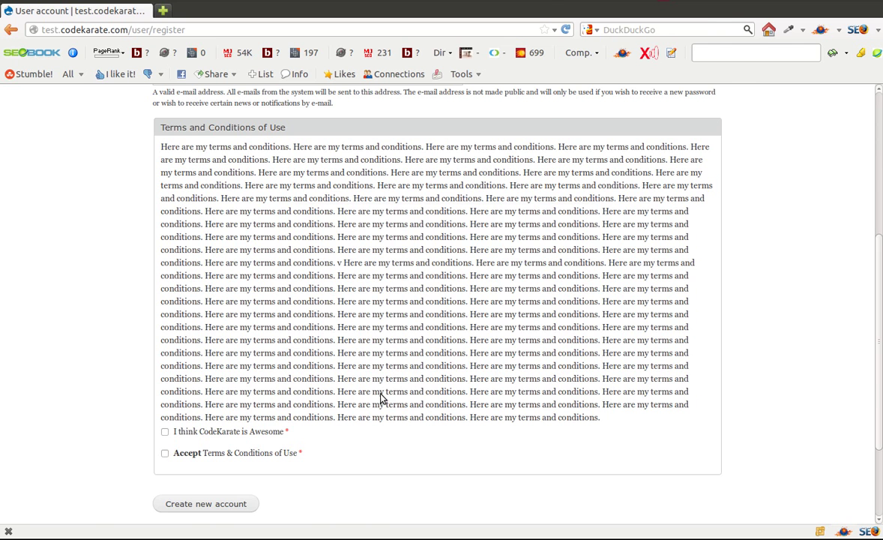
Set the Legal display style to Scroll Box and save the setting
key(alt+Tab)
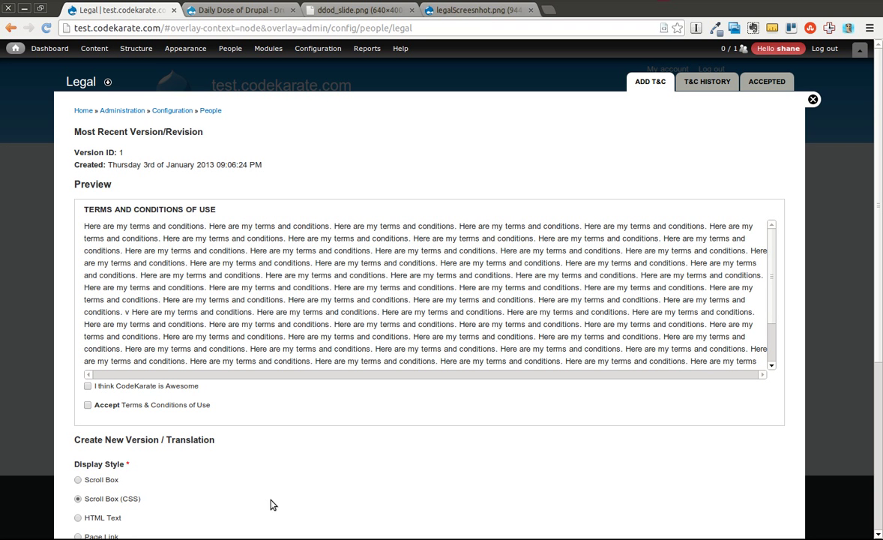
click(78, 479)
scroll(829, 374, down, 7)
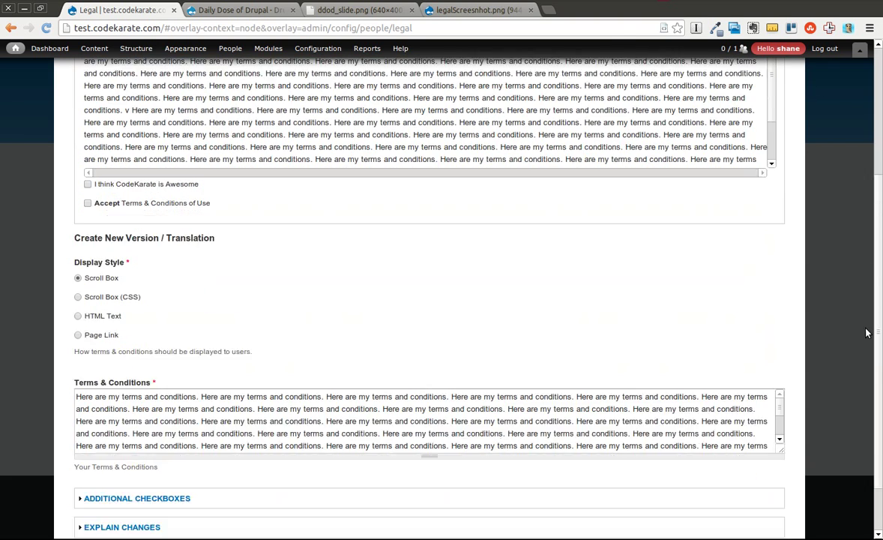
click(167, 492)
Reload the registration page to check that the terms now appear in a scroll box
key(alt+Tab)
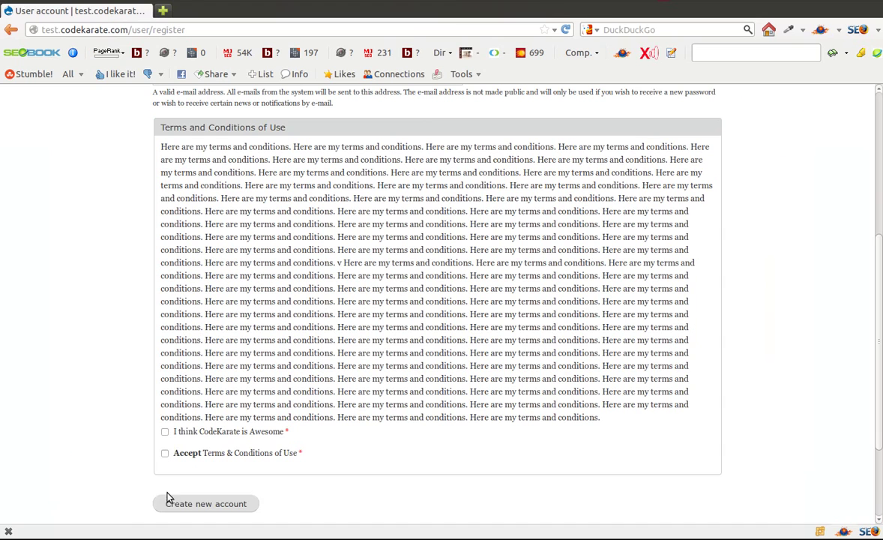
click(566, 30)
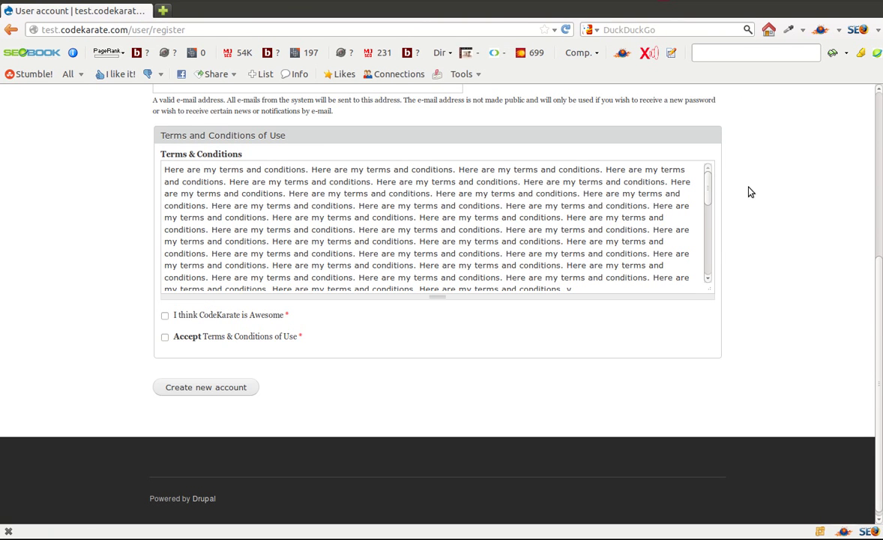
drag(707, 195, 714, 157)
key(alt+Tab)
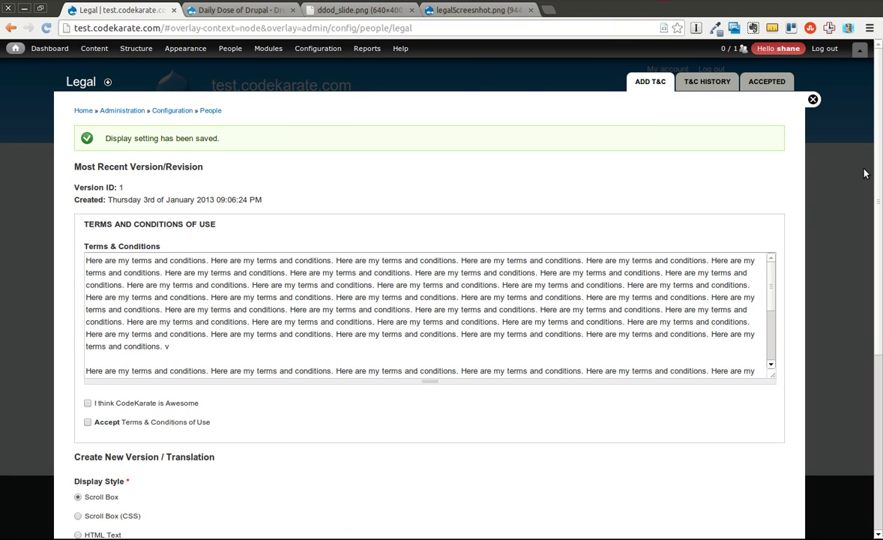
scroll(845, 261, down, 4)
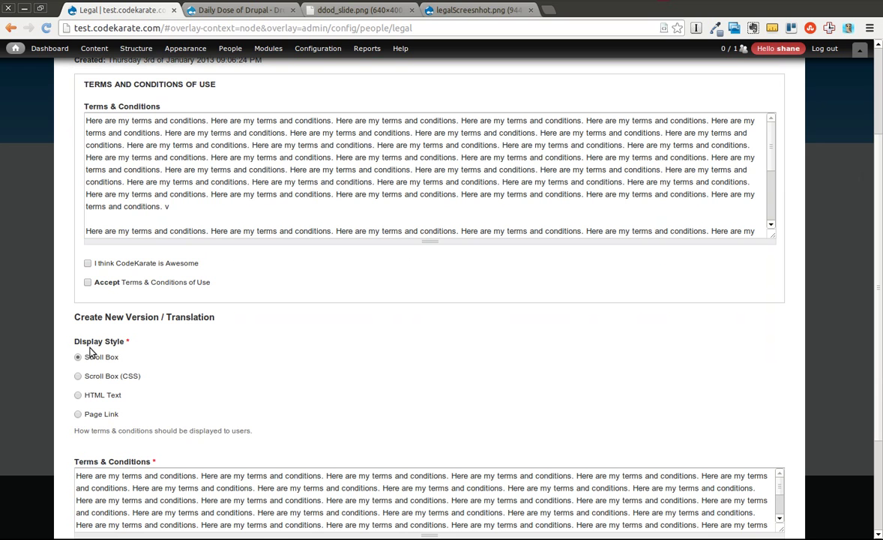
key(alt+Tab)
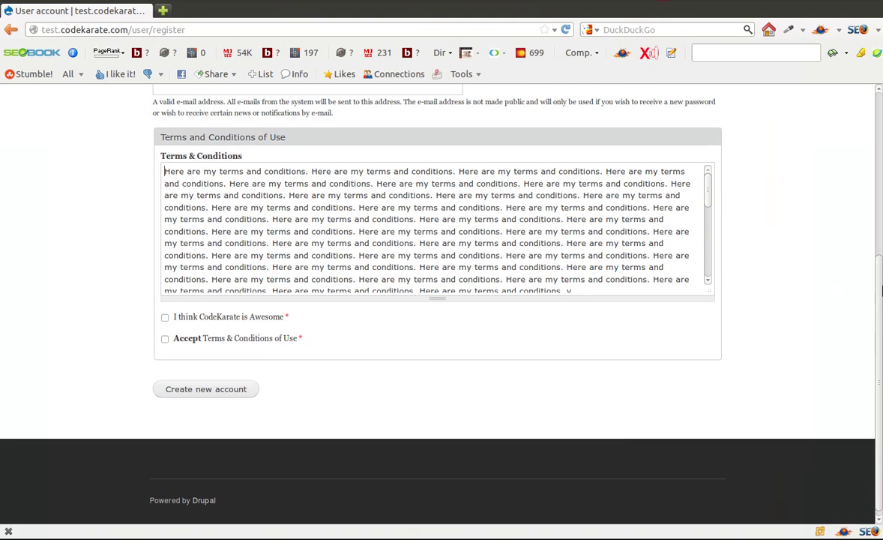
Register the testtoc account with its e-mail address, ticking both terms checkboxes
drag(878, 292, 878, 197)
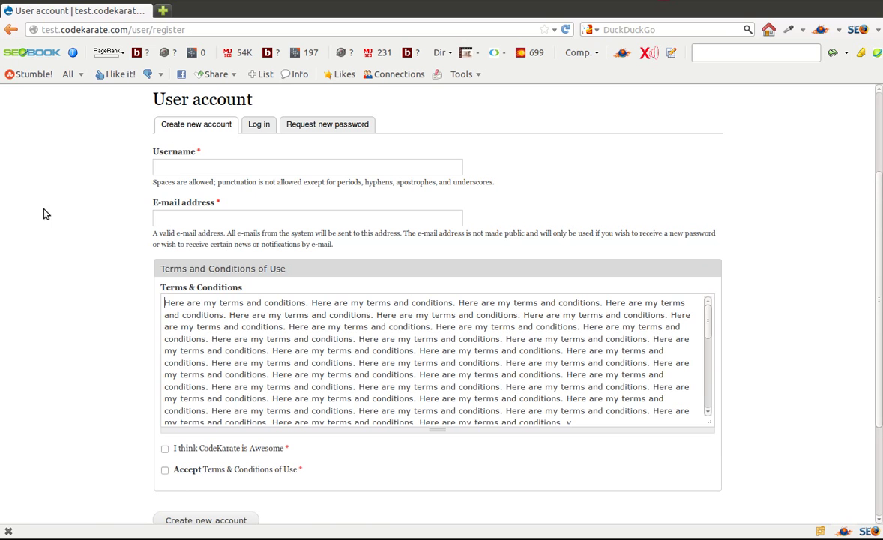
click(177, 166)
text(testtoc)
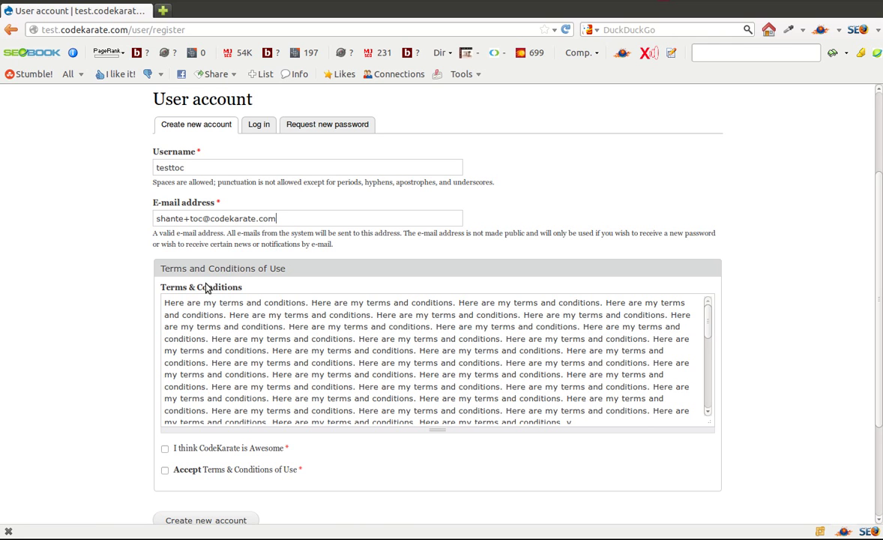
click(165, 448)
click(165, 469)
click(200, 520)
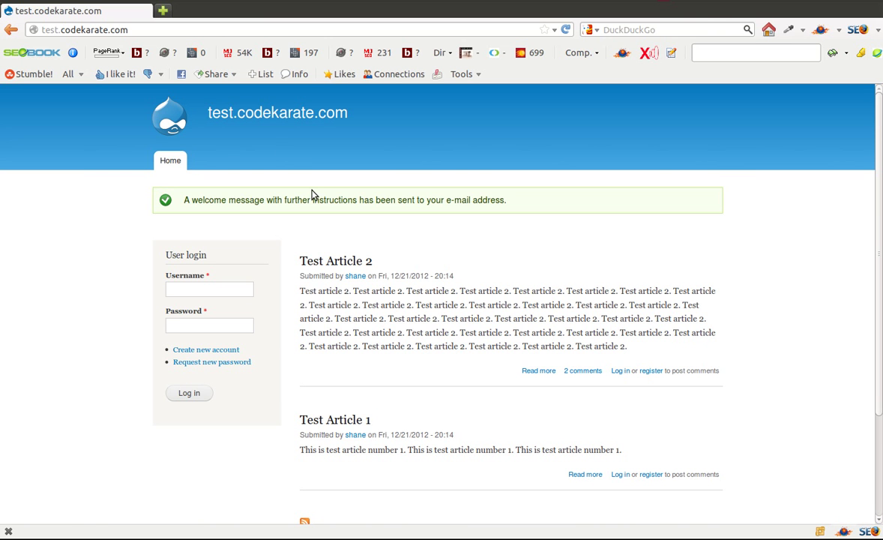
From People, edit testtoc, enter and confirm a new password, and save
key(alt+Tab)
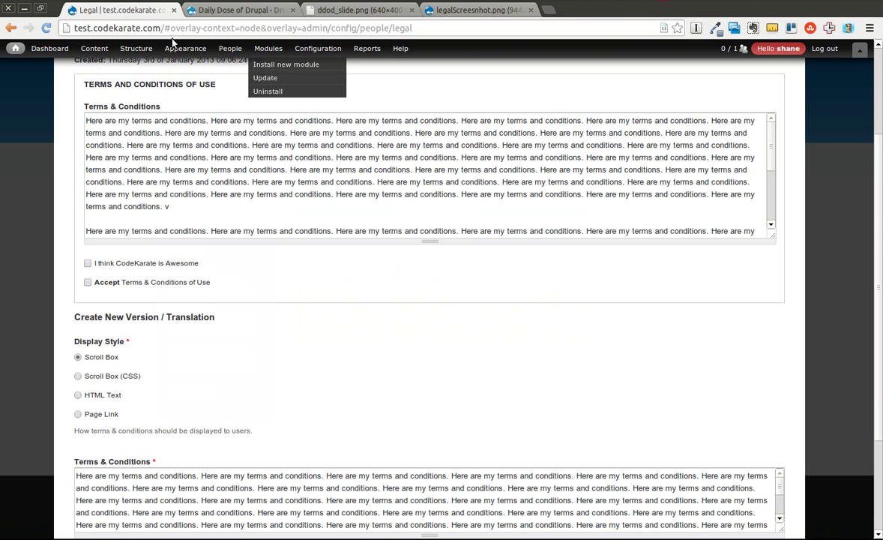
click(230, 48)
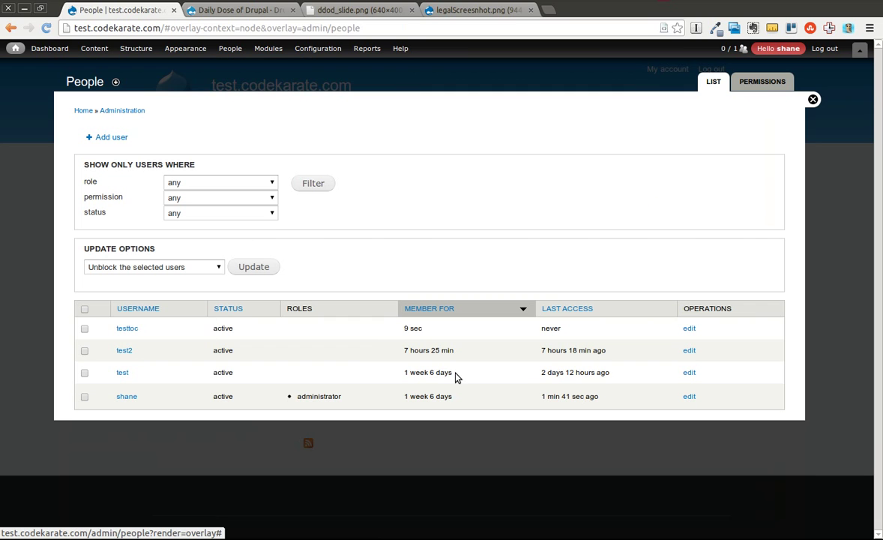
click(689, 329)
click(99, 276)
text(abc123)
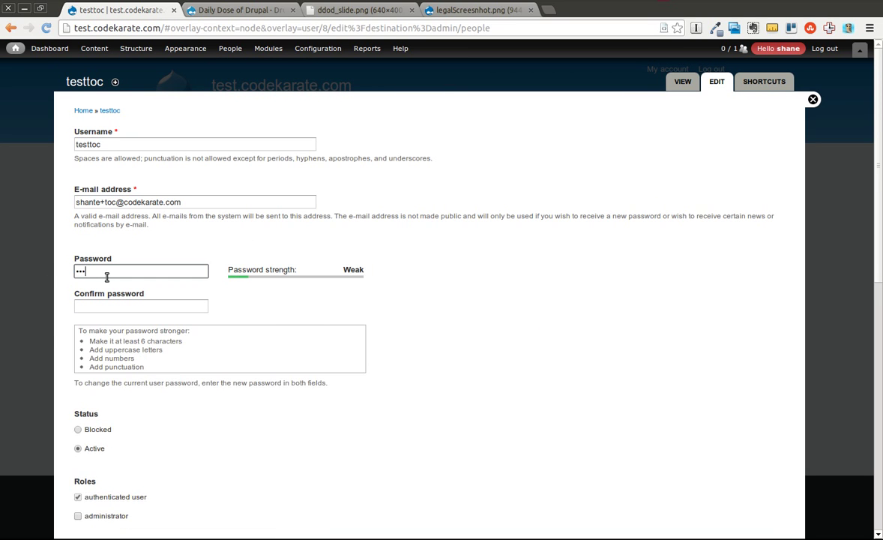
click(113, 303)
text(abc)
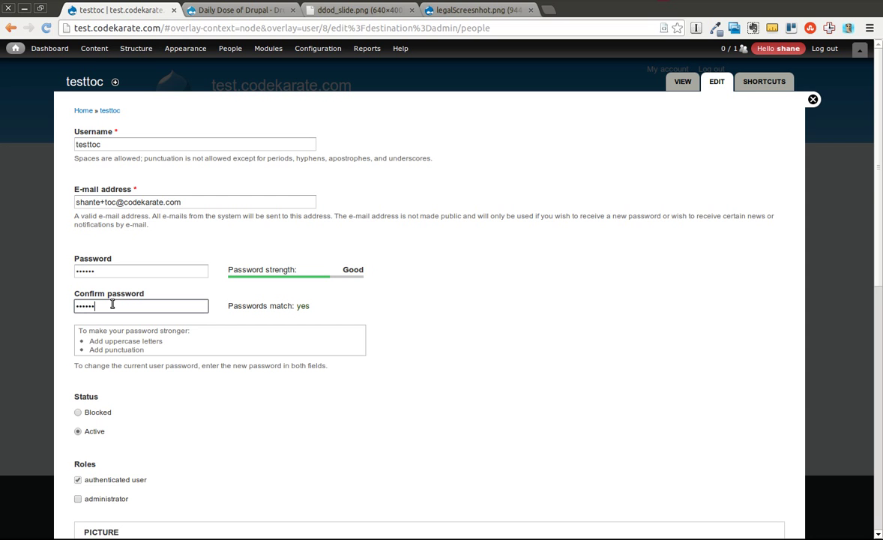
drag(878, 189, 723, 439)
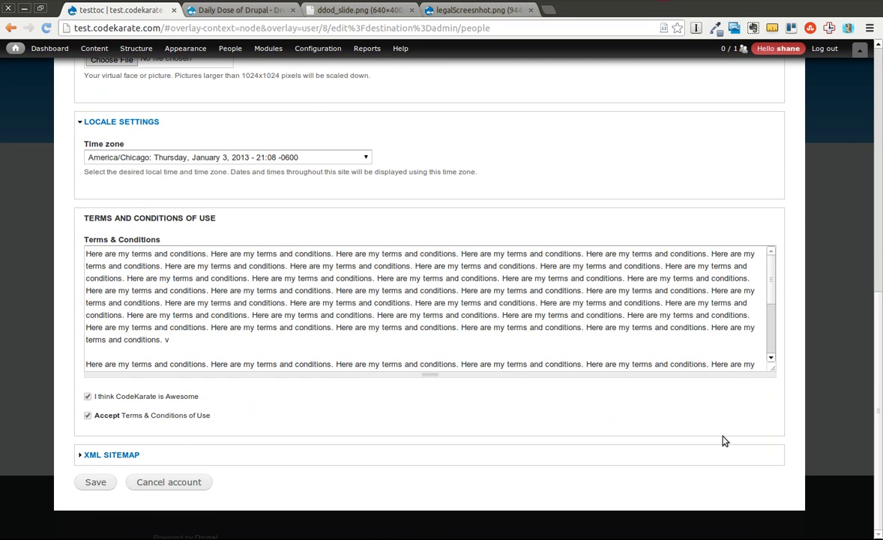
click(96, 482)
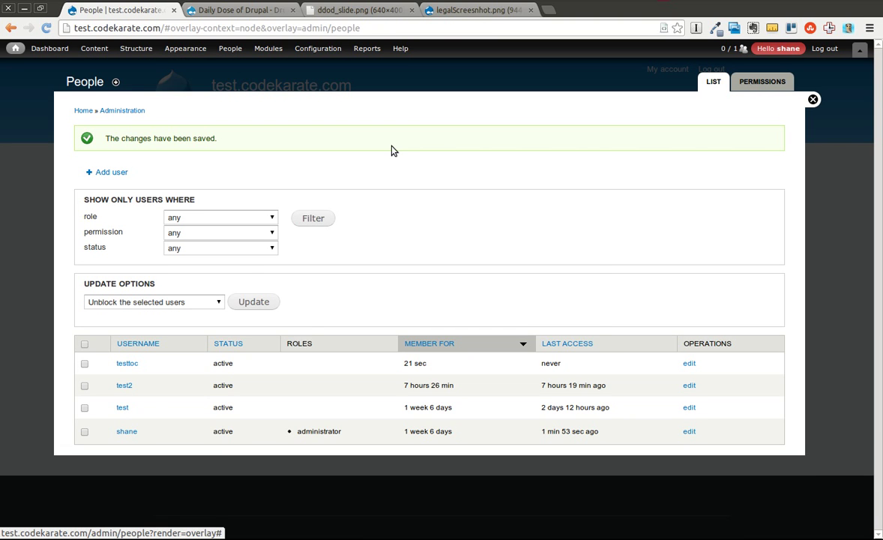
Log in as testtoc with its password and decline saving the password
key(alt+Tab)
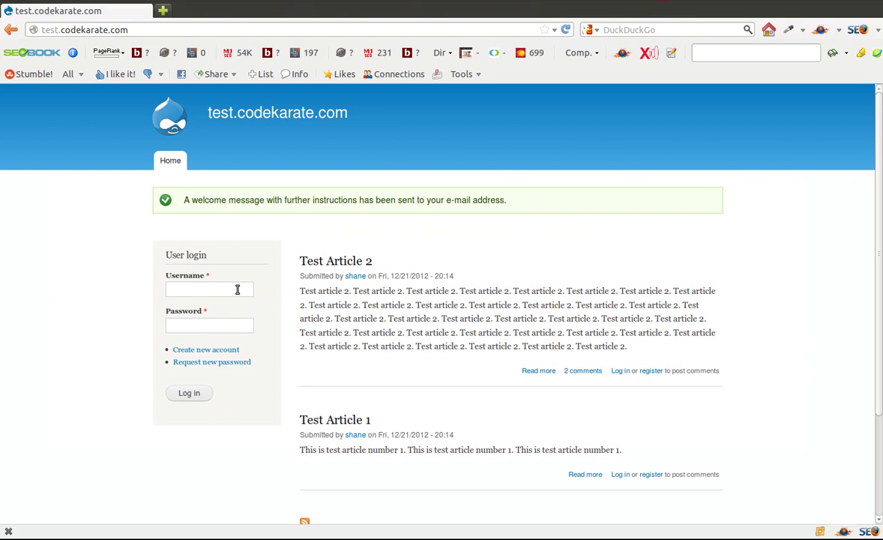
text(testtoc)
key(Tab)
click(188, 392)
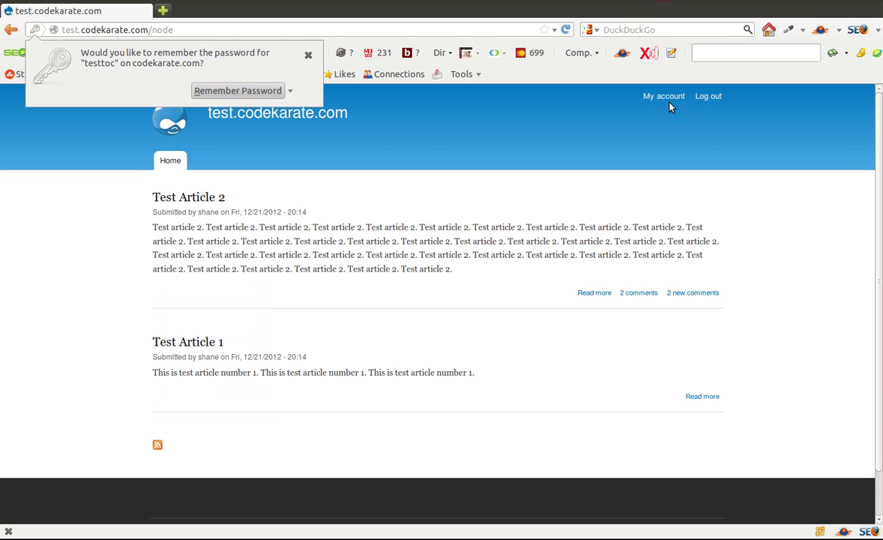
click(669, 107)
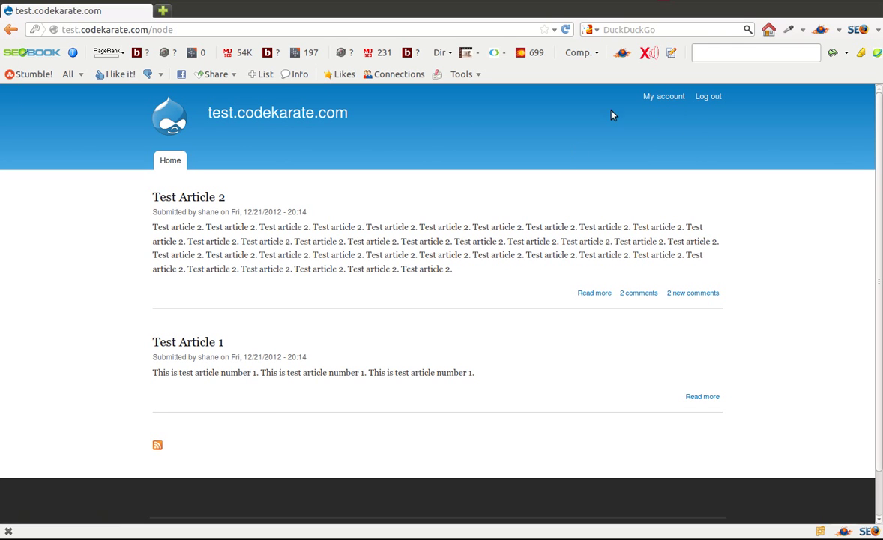
Open testtoc's account edit form and scroll to the already-accepted terms
click(656, 96)
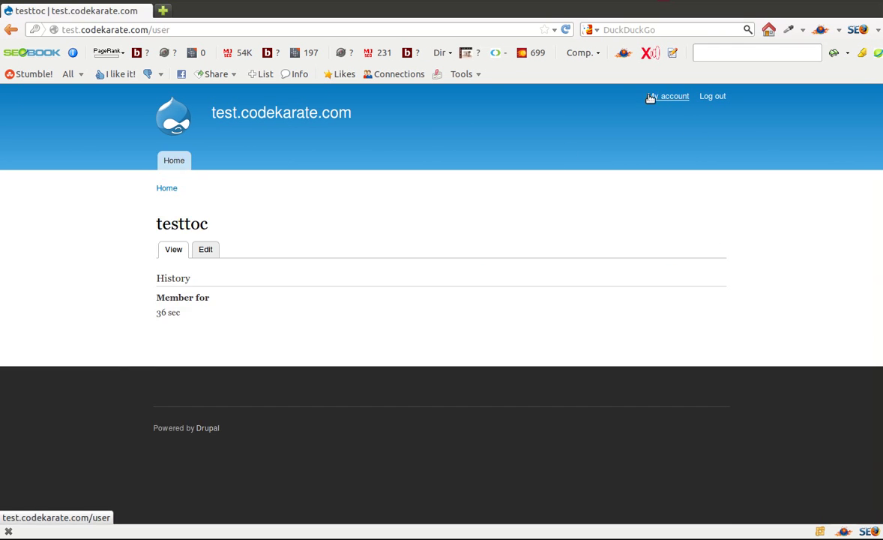
click(200, 249)
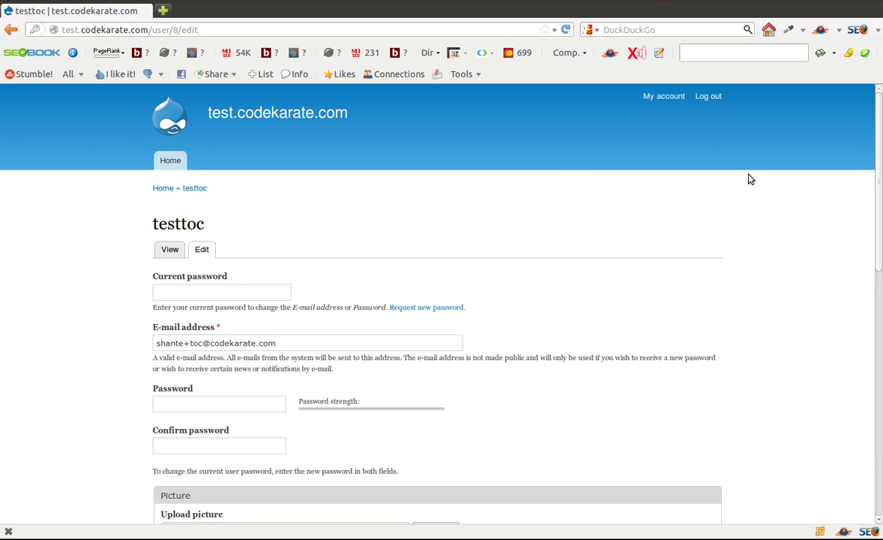
drag(880, 168, 692, 348)
drag(705, 262, 729, 231)
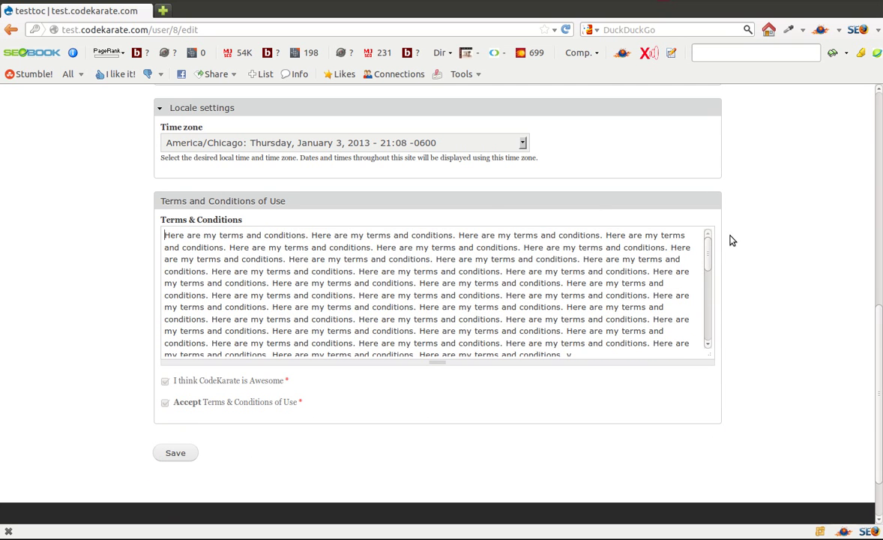
key(alt+Tab)
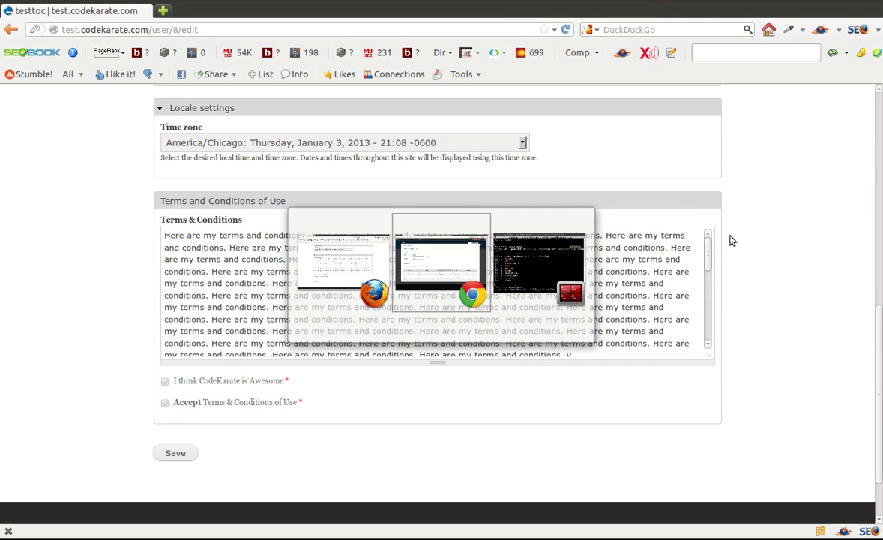
Append the repeated 'This is a new section.' paragraph to the Terms & Conditions text
mouse_move(307, 58)
mouse_move(309, 89)
click(312, 117)
click(95, 168)
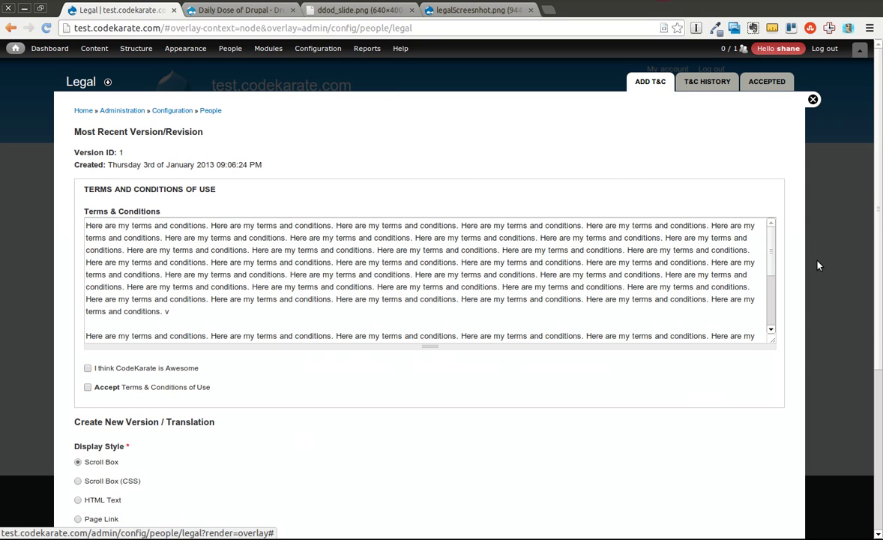
scroll(862, 188, down, 5)
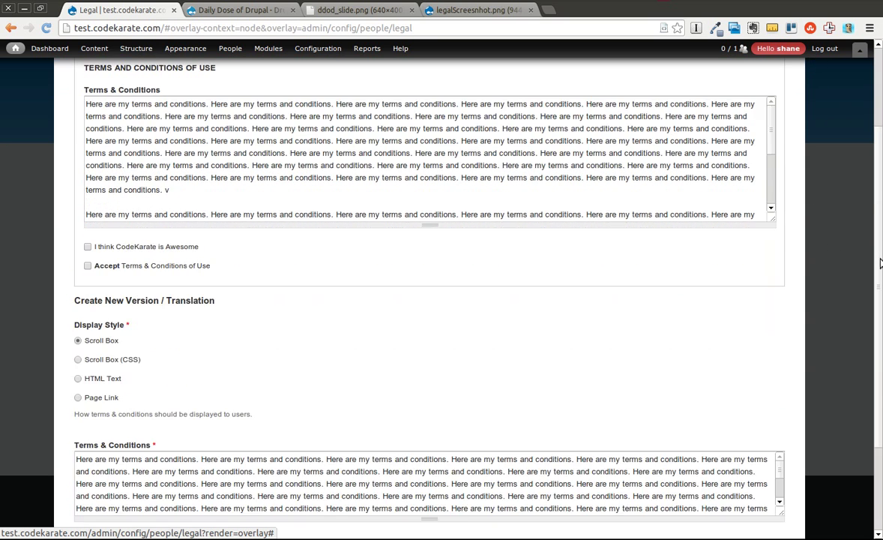
scroll(780, 386, down, 2)
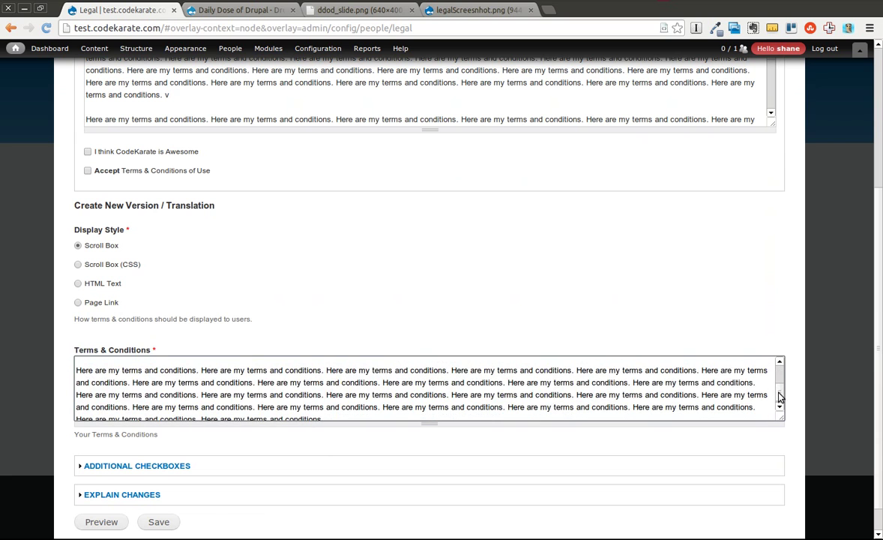
click(631, 381)
key(Return)
key(Return)
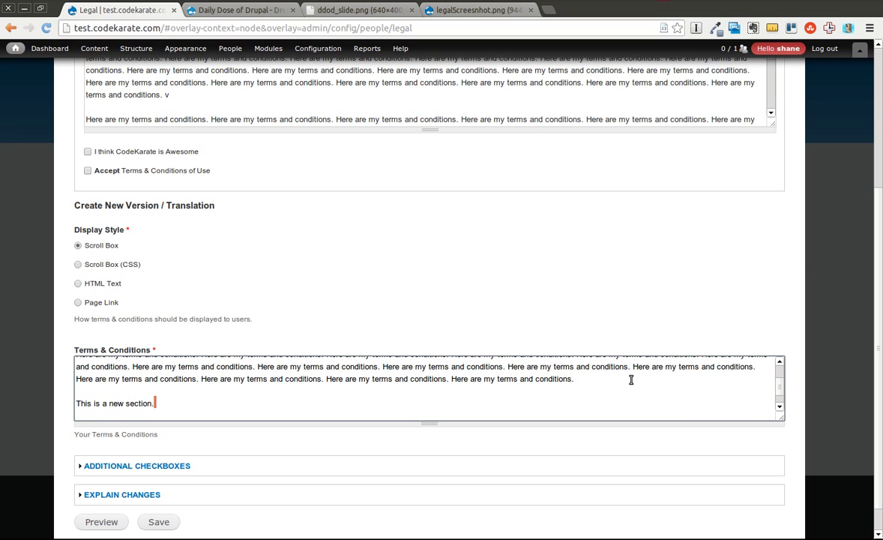
key(shift+Left)
key(shift+Left)
key(shift+Left)
key(shift+Left)
key(shift+Left)
key(shift+Left)
key(shift+Left)
key(shift+Left)
key(shift+Left)
key(shift+Left)
key(shift+Left)
key(shift+Left)
key(shift+Left)
key(shift+Left)
key(shift+Left)
key(shift+Left)
key(shift+Left)
key(shift+Left)
key(shift+Left)
key(shift+Left)
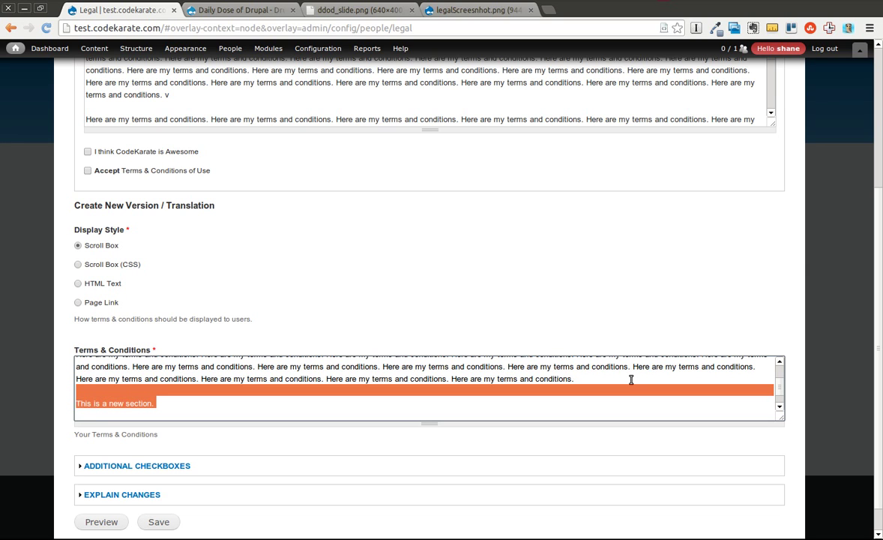
key(shift+Down)
key(ctrl+v)
key(ctrl+v)
key(ctrl+v)
key(ctrl+v)
key(ctrl+v)
key(ctrl+v)
key(ctrl+v)
key(ctrl+v)
key(ctrl+v)
key(ctrl+v)
key(ctrl+v)
key(ctrl+v)
key(ctrl+v)
key(ctrl+v)
key(ctrl+v)
key(ctrl+v)
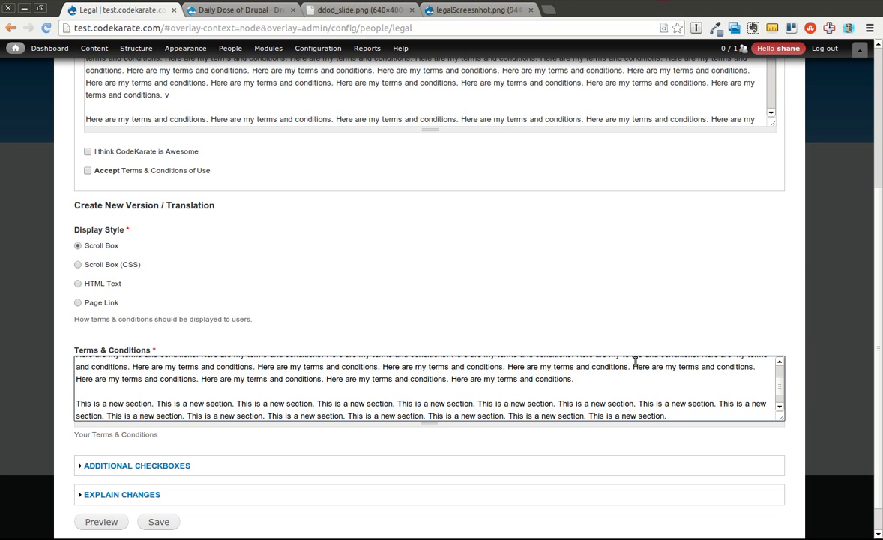
Note the change as 'Added a new section to the Terms and Conditions' and save version 2
click(137, 493)
click(128, 443)
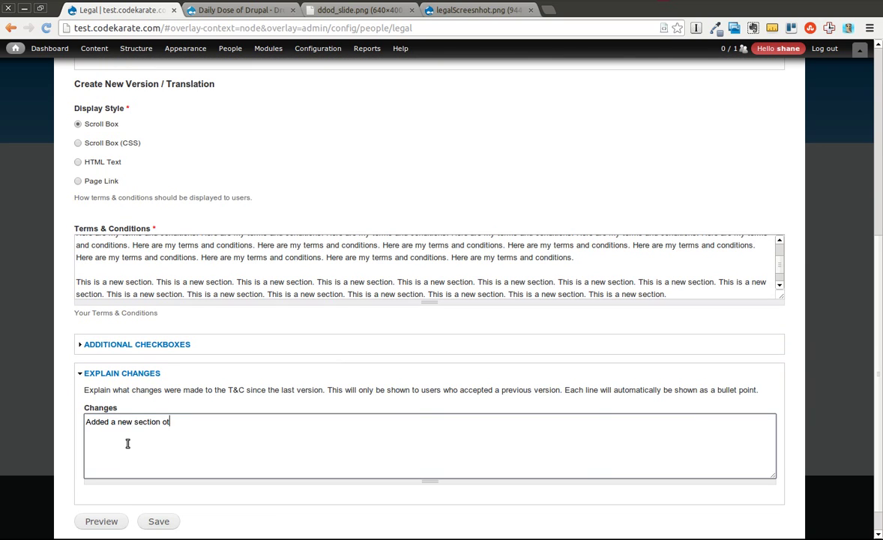
text(Added a new section to the Terms and Conditions.)
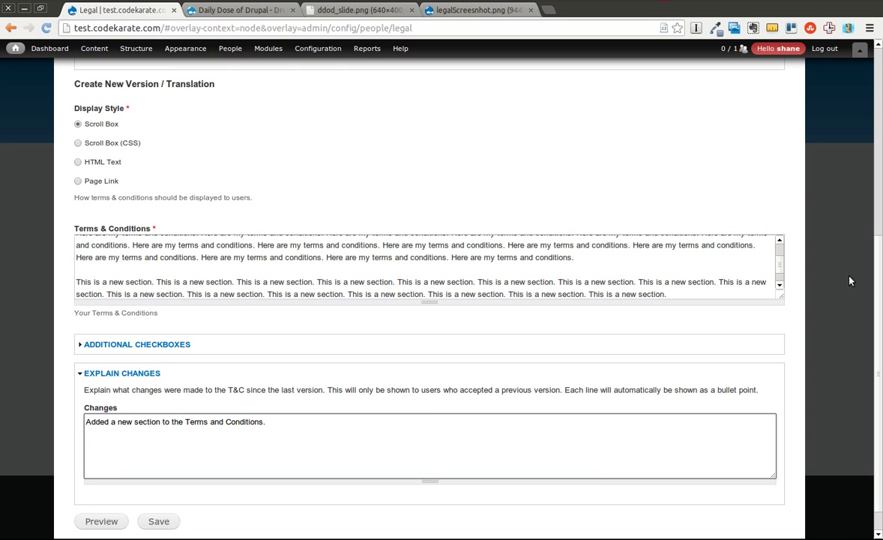
scroll(864, 281, up, 4)
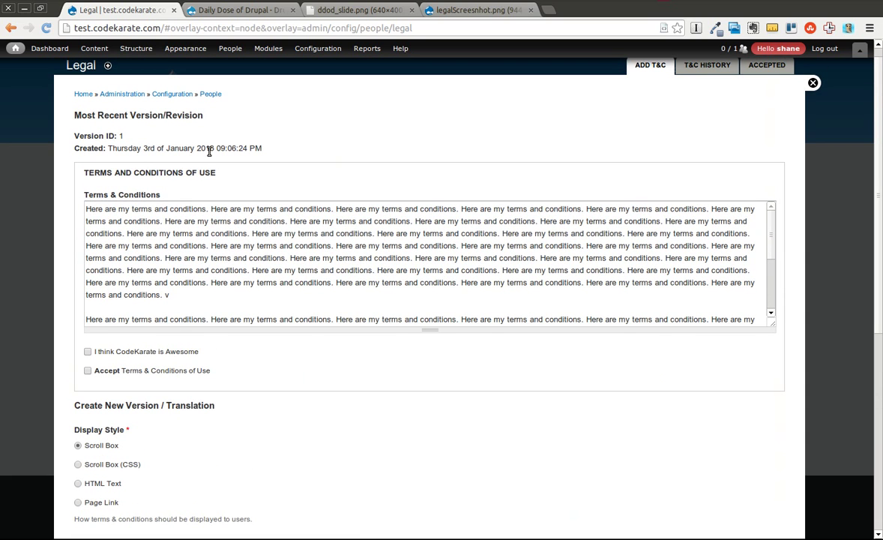
scroll(875, 193, down, 3)
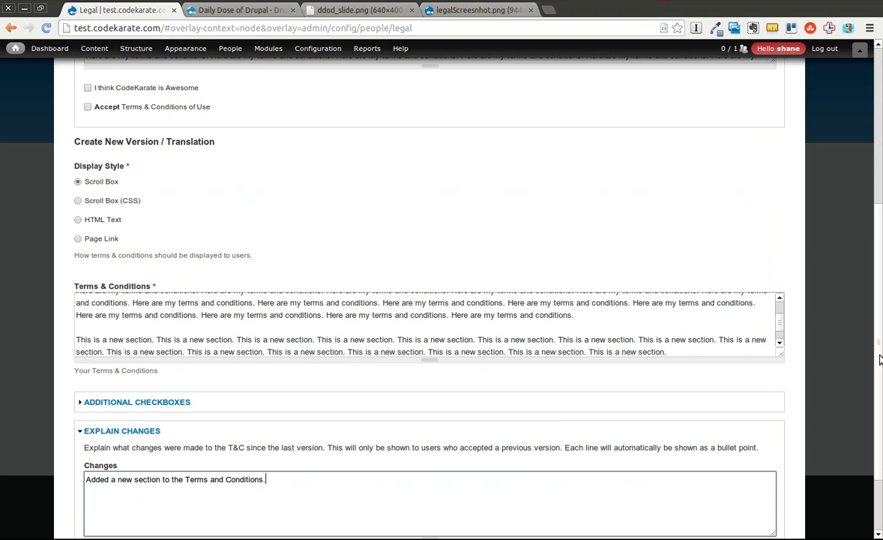
scroll(879, 356, down, 2)
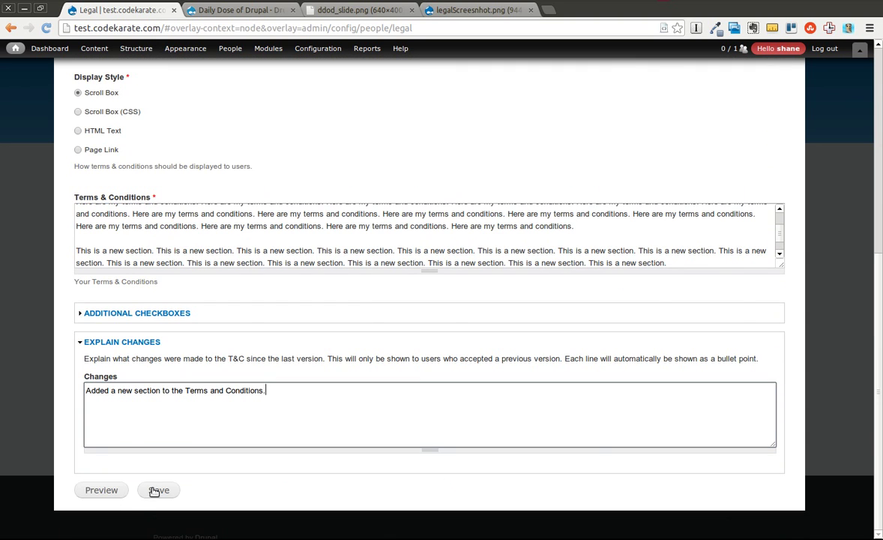
click(155, 491)
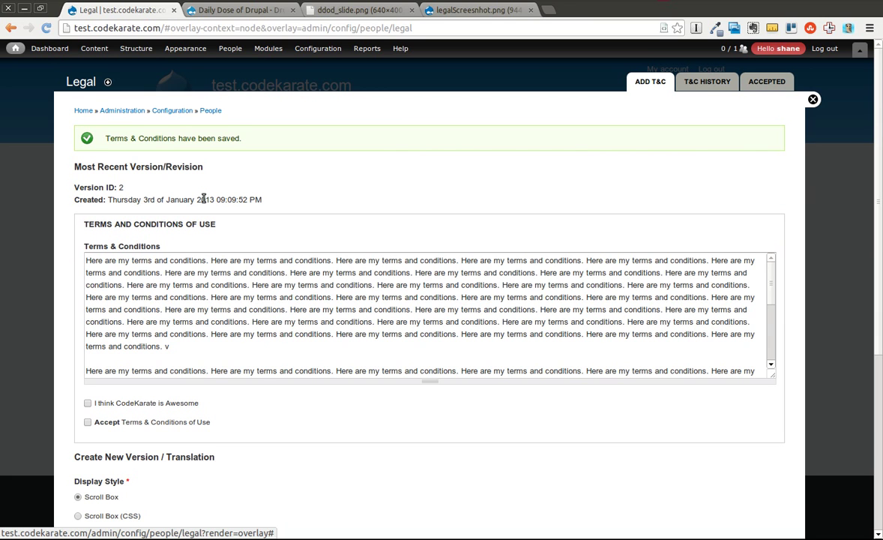
Review version 2's creation time and scroll its Terms & Conditions text to the new section
drag(201, 200, 232, 200)
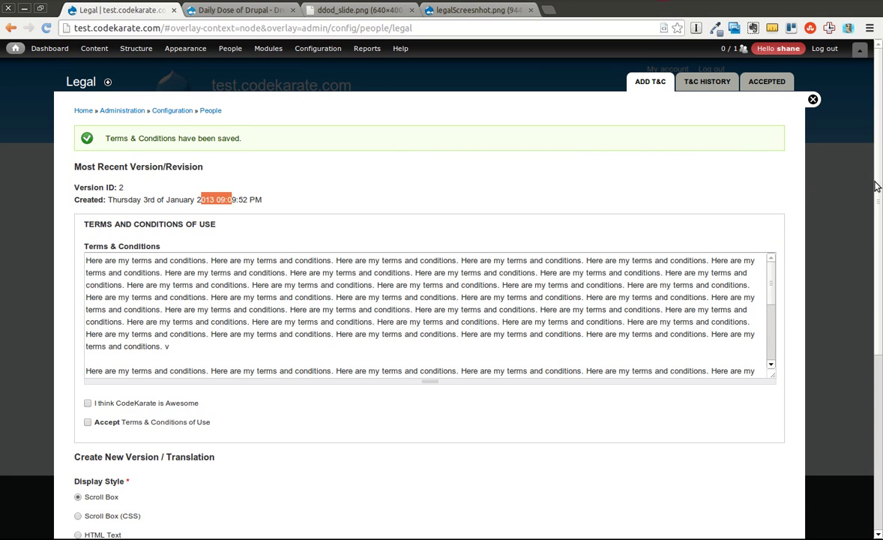
scroll(881, 249, down, 3)
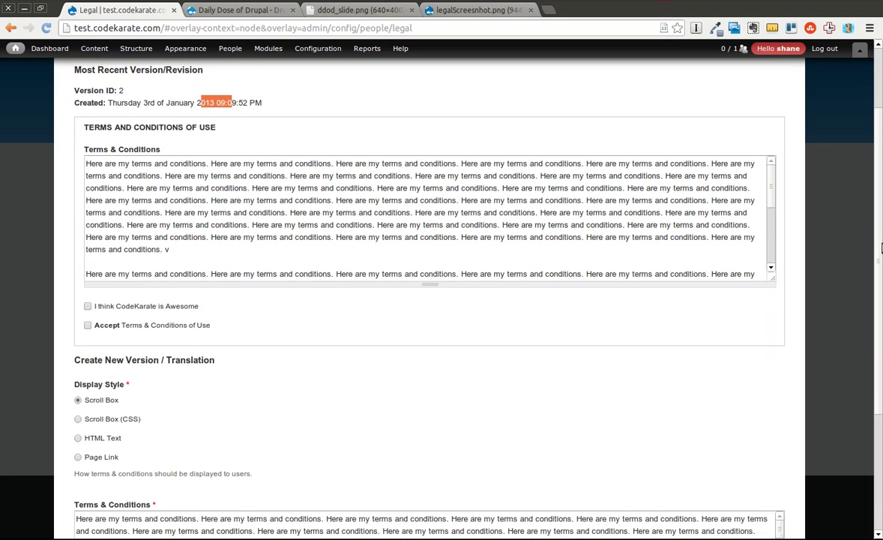
scroll(881, 249, down, 3)
scroll(881, 249, up, 2)
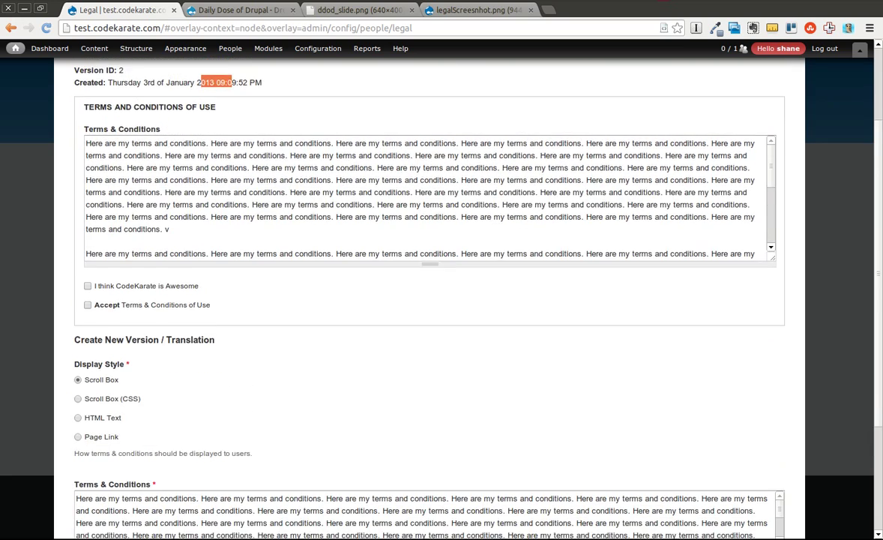
scroll(880, 373, down, 5)
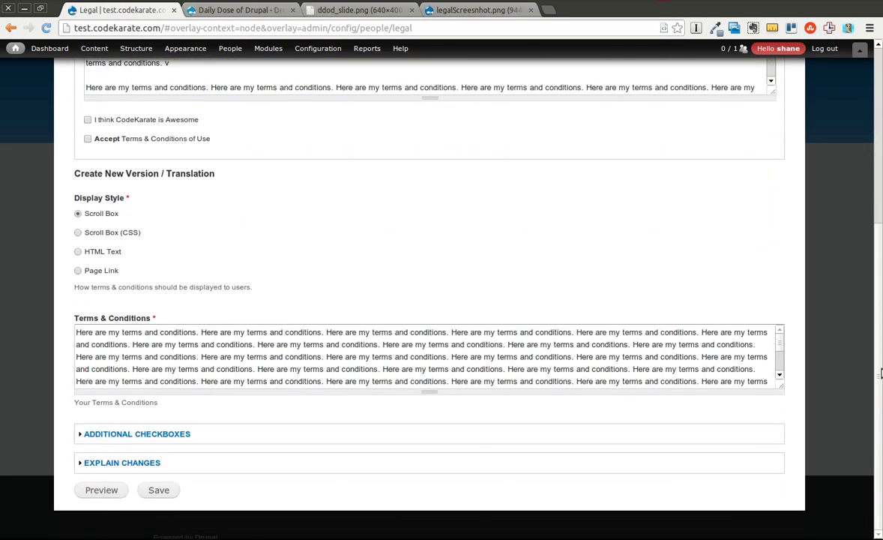
scroll(880, 372, up, 6)
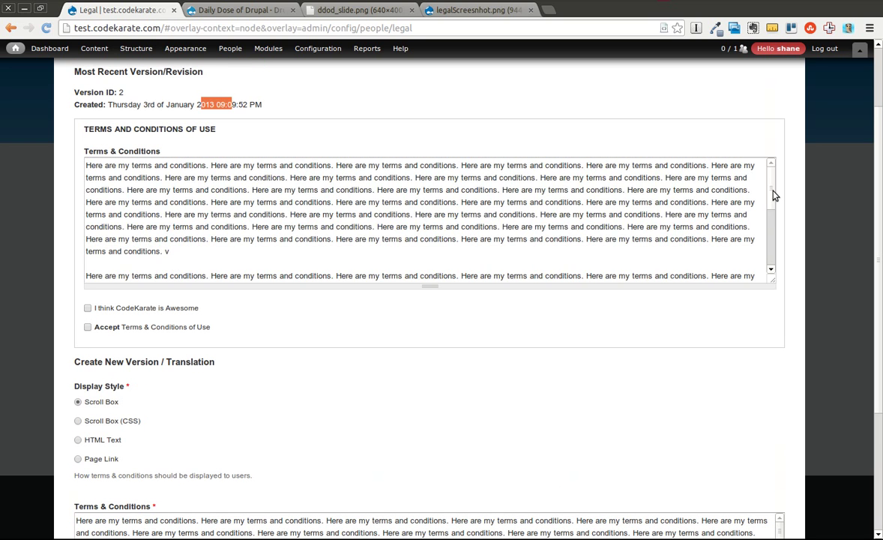
drag(774, 195, 772, 248)
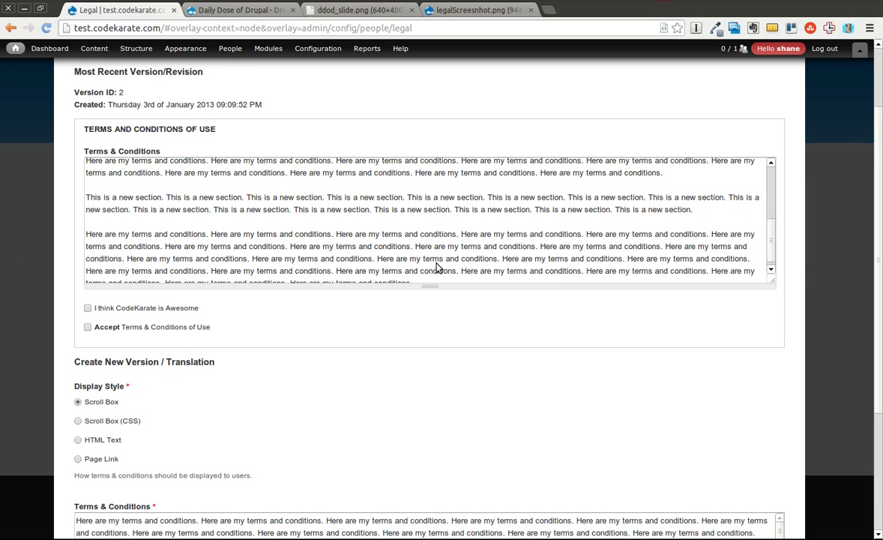
key(alt+Tab)
key(alt+Tab)
key(alt+Tab)
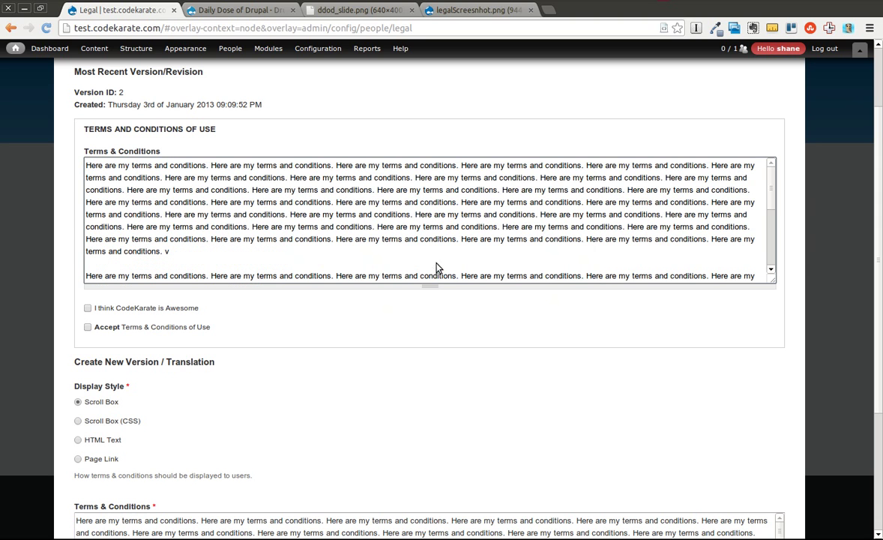
scroll(844, 134, up, 3)
Check the Accepted list, then scroll through versions 2 and 1 in T&C History
click(767, 81)
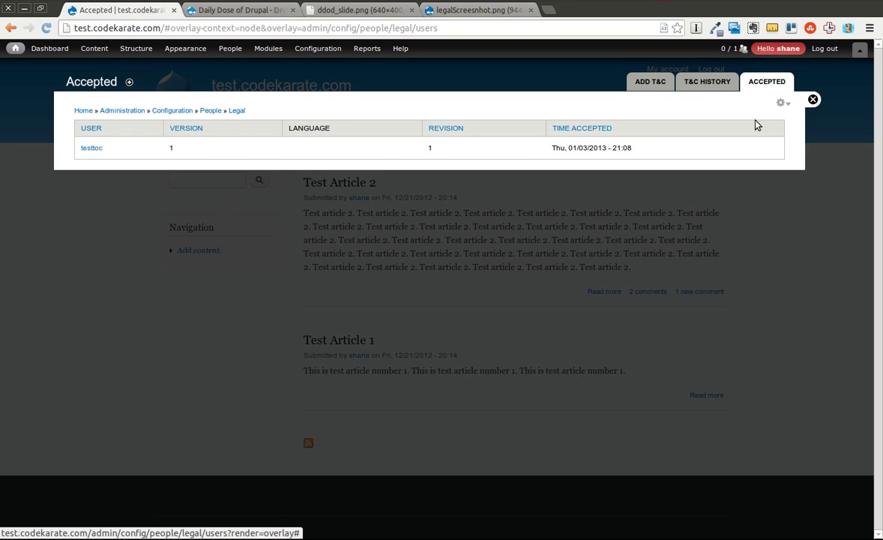
click(707, 81)
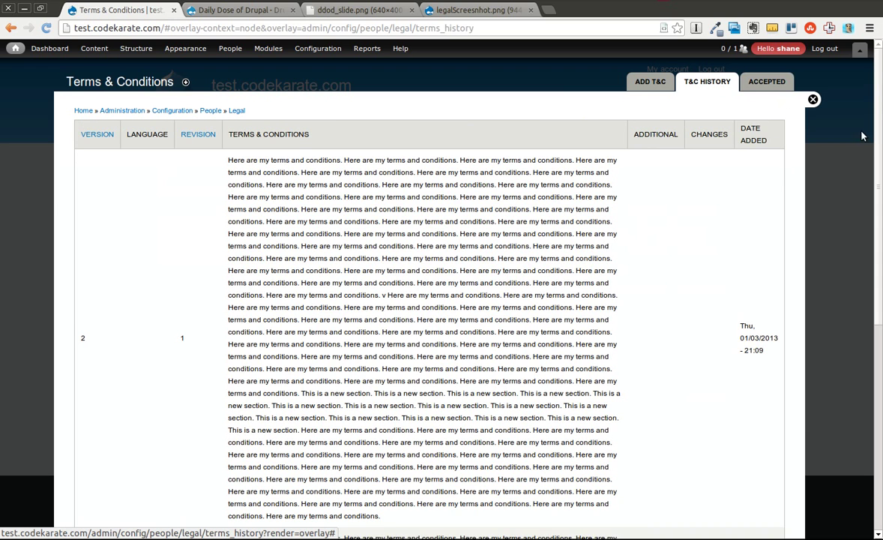
scroll(879, 252, down, 5)
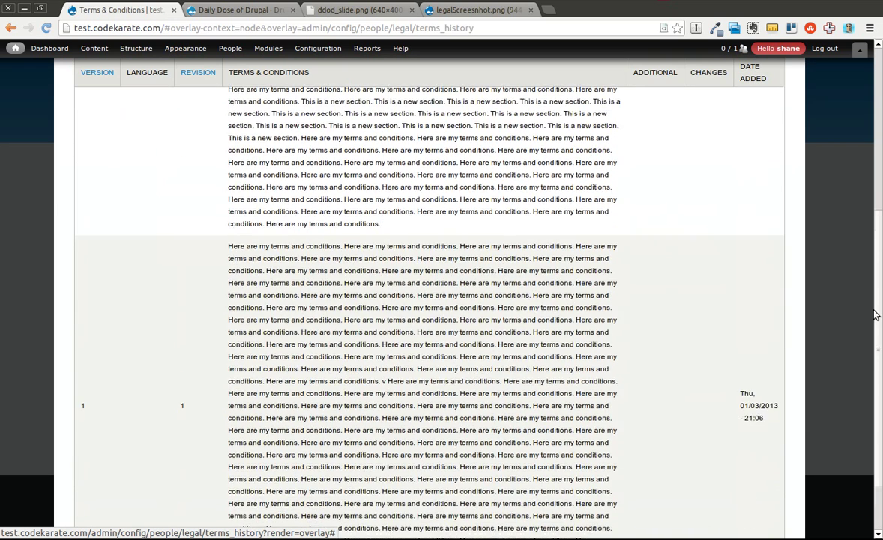
scroll(876, 332, down, 1)
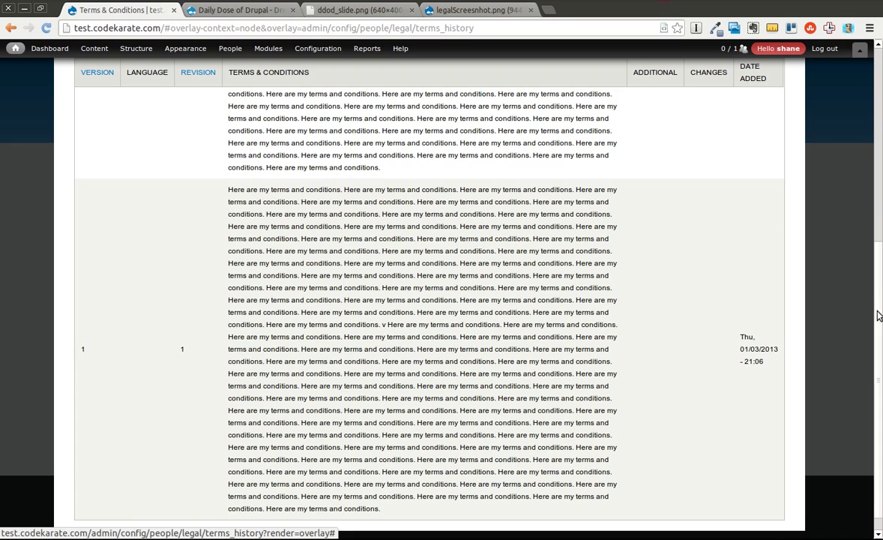
scroll(879, 311, up, 6)
scroll(880, 311, up, 1)
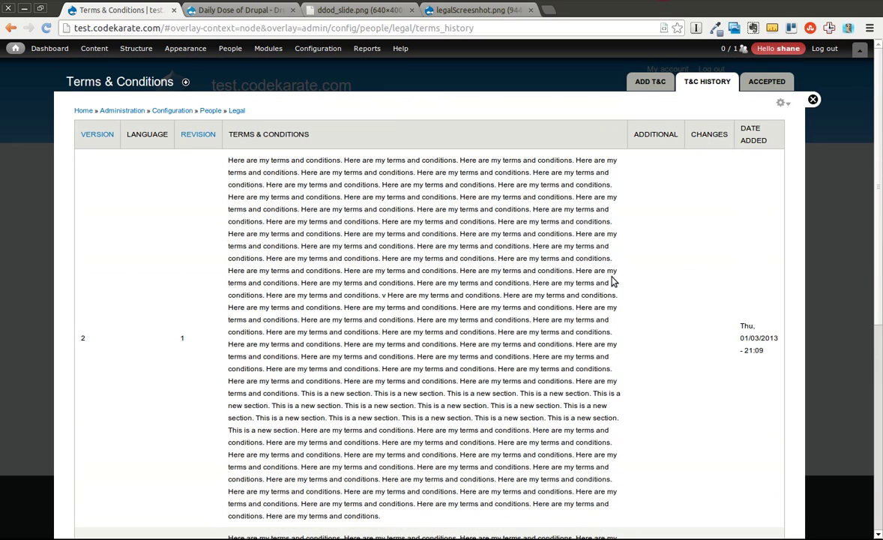
Log out and log back in as testtoc
key(alt+Tab)
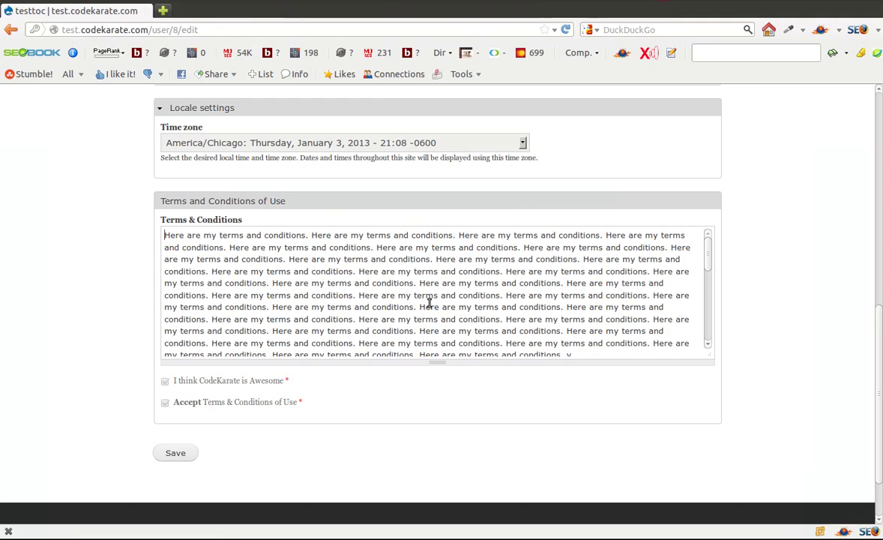
scroll(877, 348, up, 10)
click(708, 96)
click(196, 234)
text(testt)
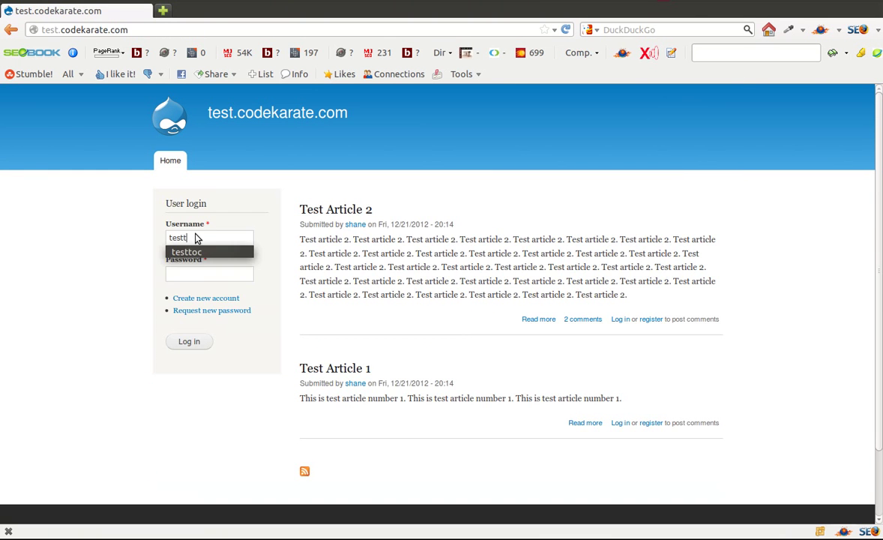
text(oc)
key(Tab)
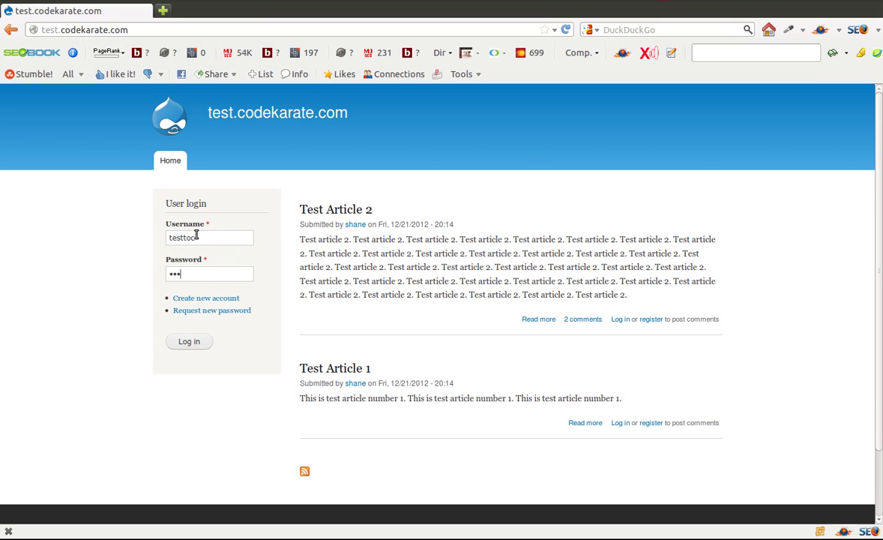
click(199, 341)
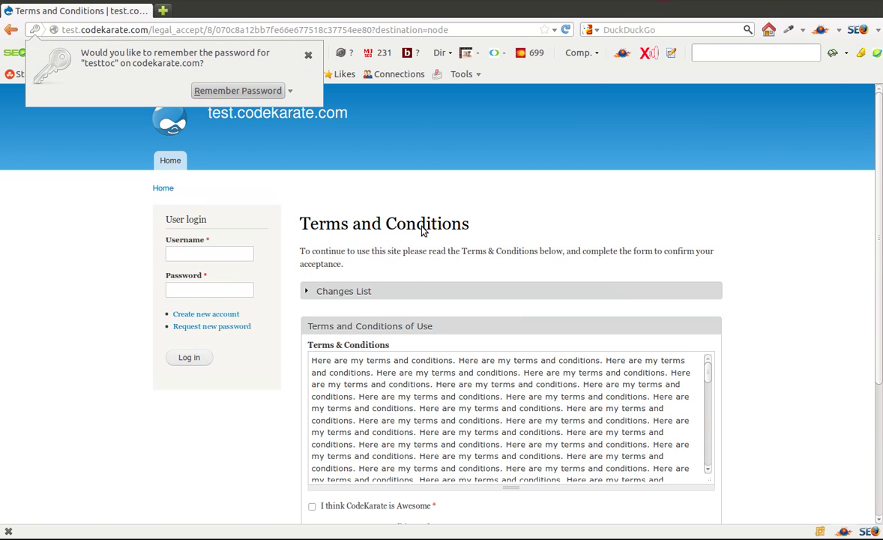
Review the new-section entry in the Changes List and tick both agreement checkboxes
click(333, 293)
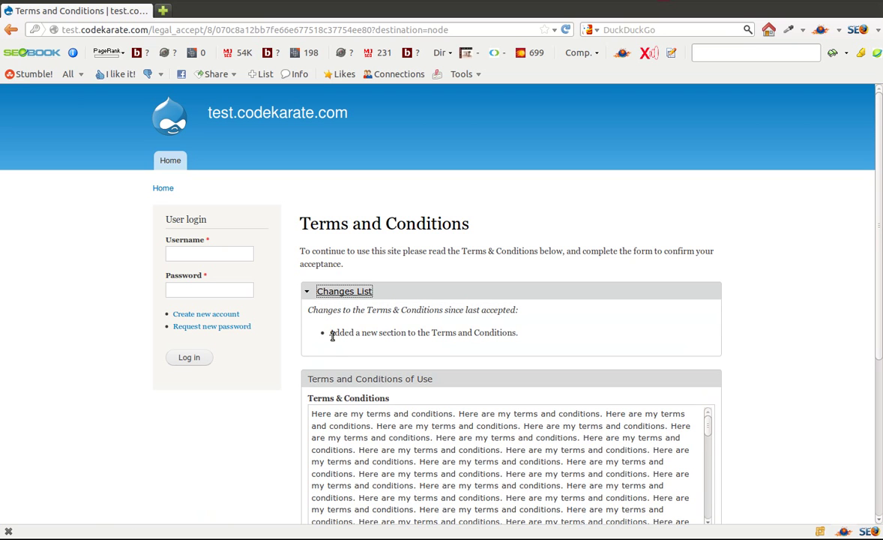
drag(330, 333, 539, 339)
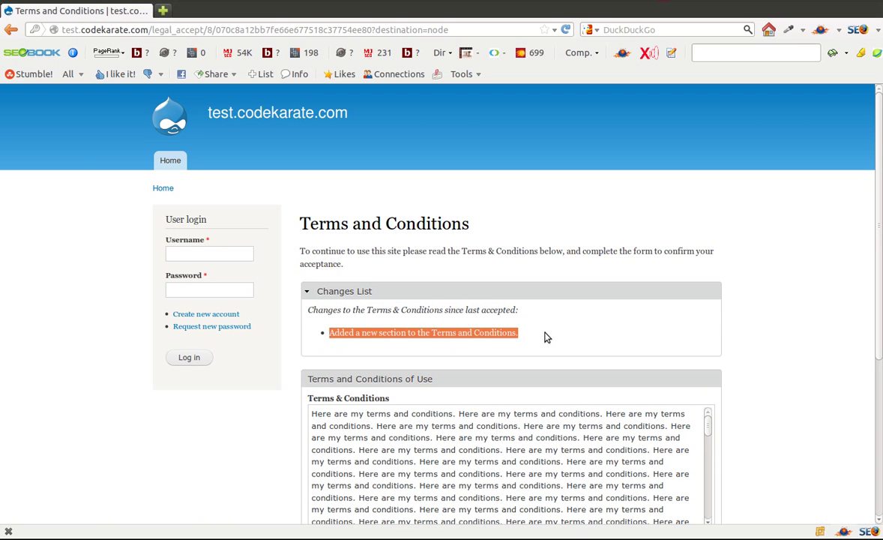
click(464, 332)
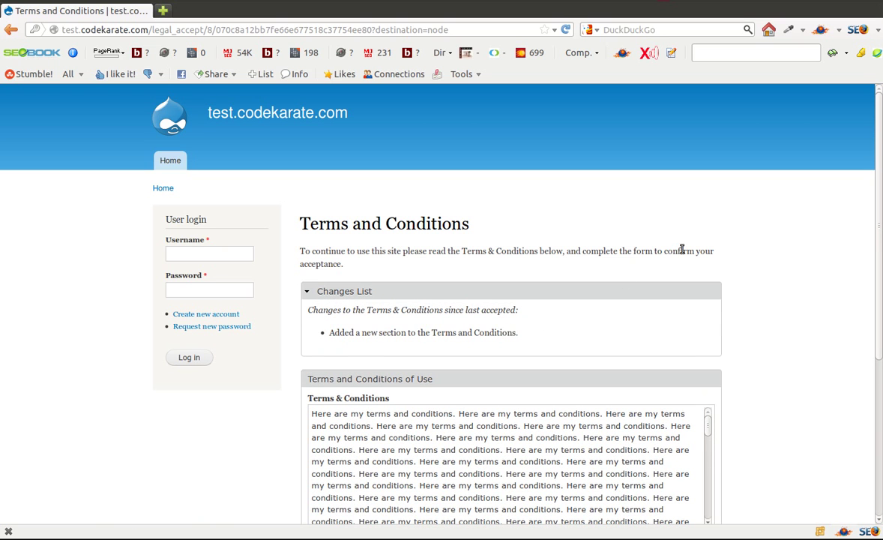
scroll(810, 300, down, 3)
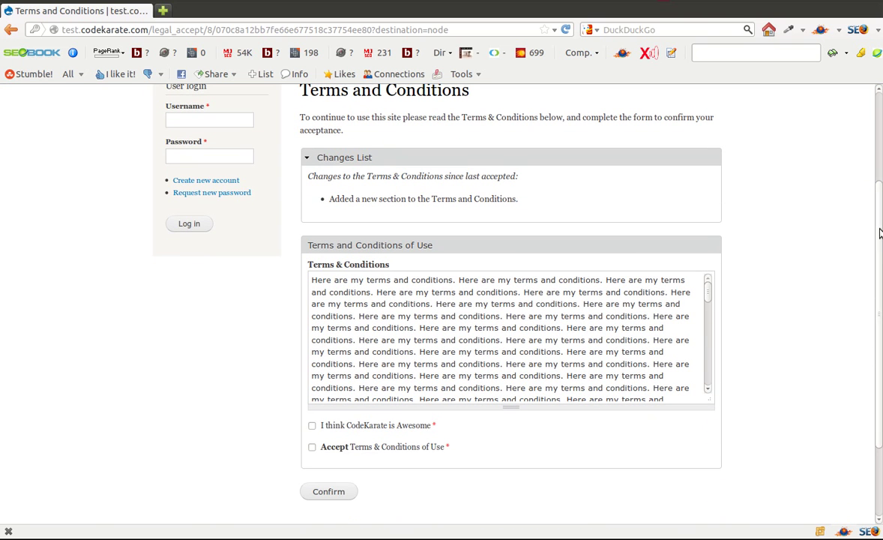
click(312, 425)
click(312, 447)
Confirm acceptance of the revised terms and highlight the resulting array_flip() warning
click(329, 492)
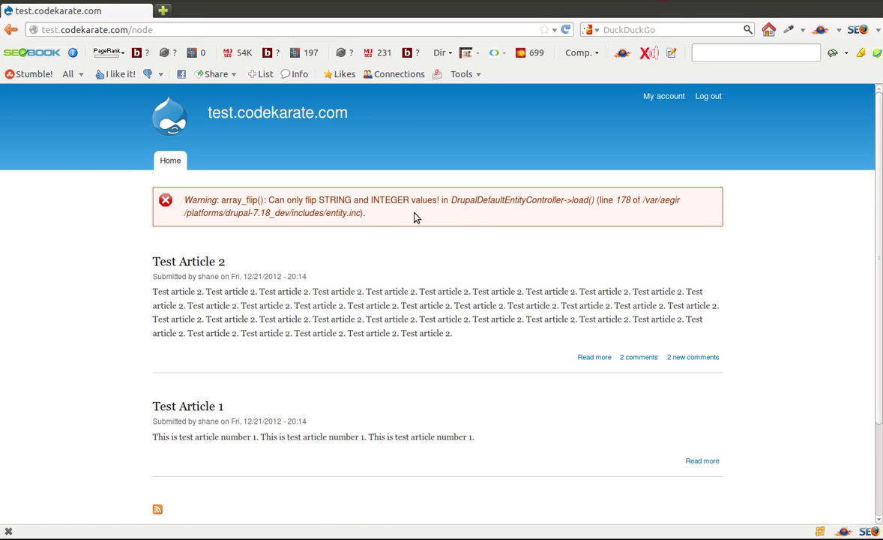
drag(371, 213, 138, 202)
click(254, 247)
Open testtoc's account edit form and scroll the terms box to the new section paragraph
click(650, 97)
click(207, 249)
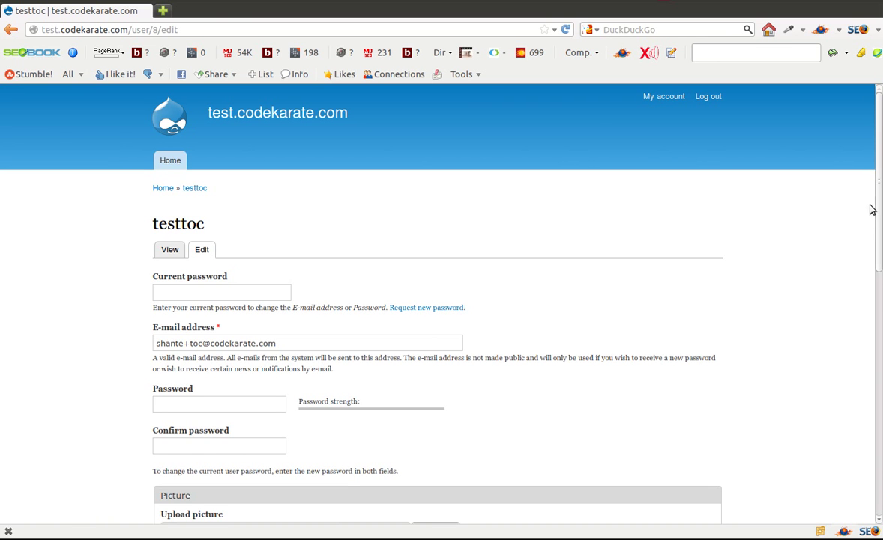
drag(879, 217, 881, 450)
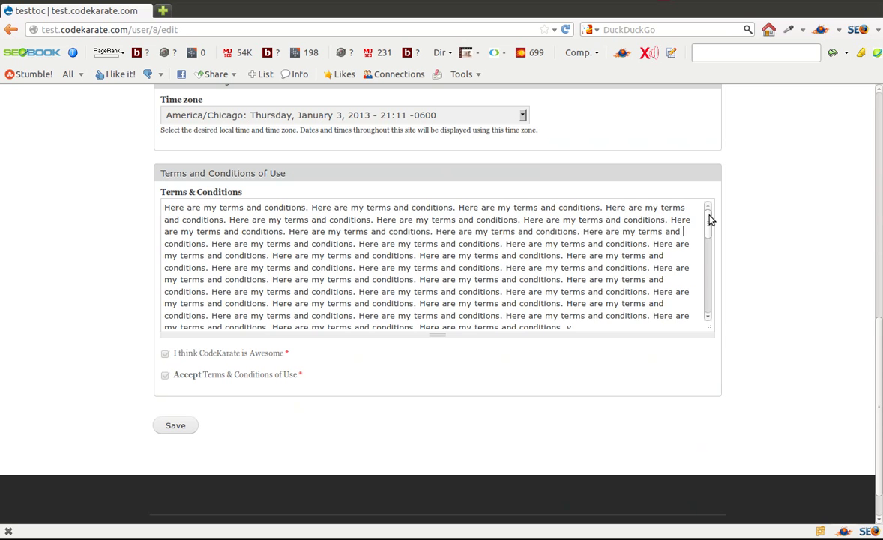
drag(710, 217, 716, 275)
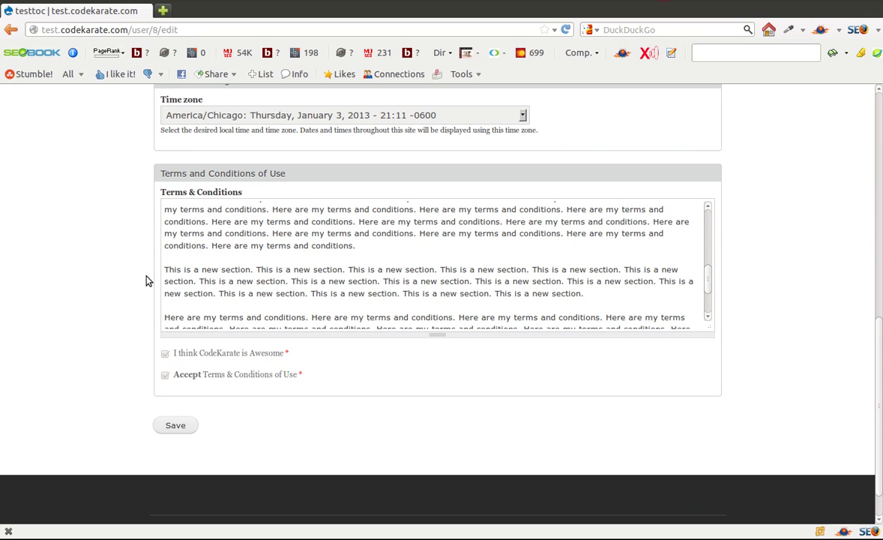
drag(165, 269, 644, 301)
click(643, 303)
Show the Accepted list and highlight testtoc's Version 2 acceptance entry
key(alt+Tab)
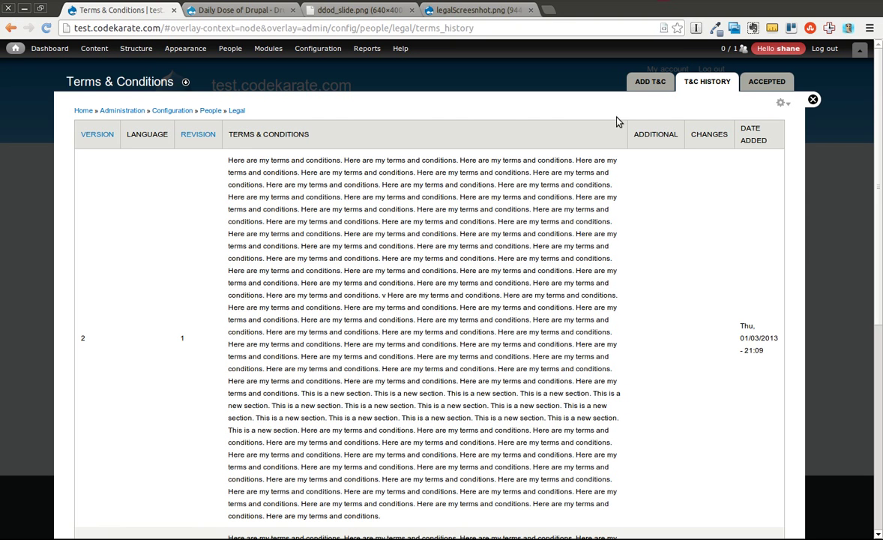
click(766, 82)
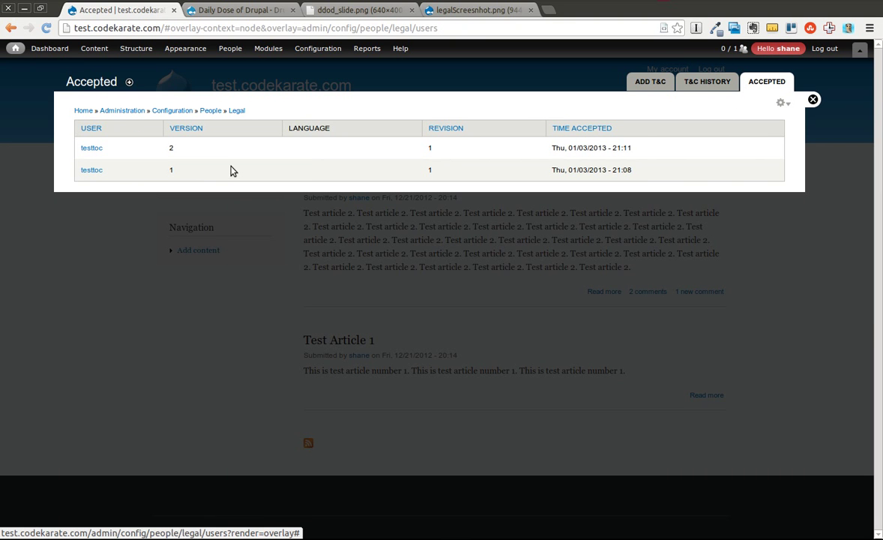
double_click(171, 148)
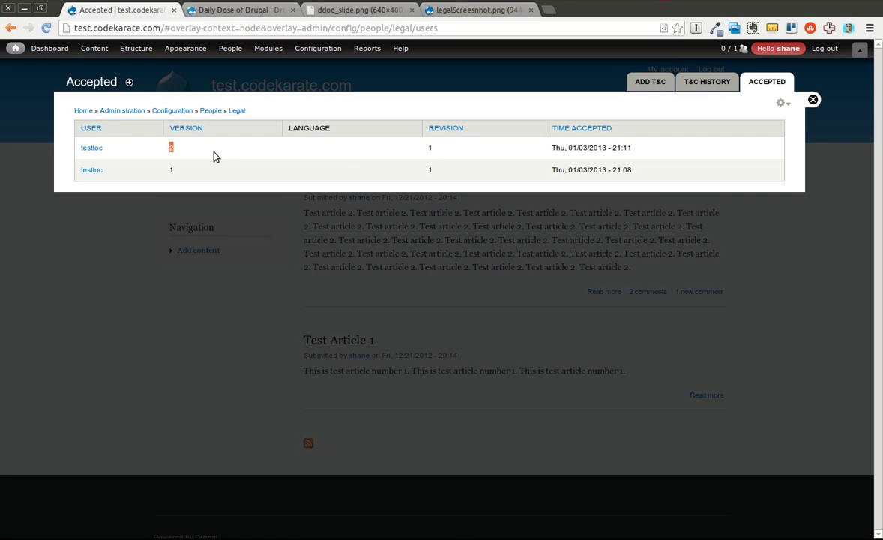